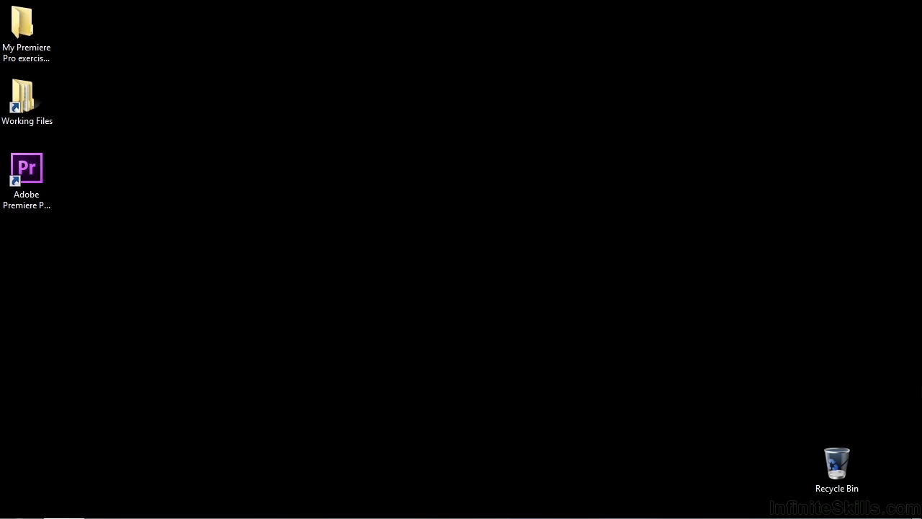
Open 1604-text styles.prproj from Working Files > projects in Windows Explorer
double_click(33, 101)
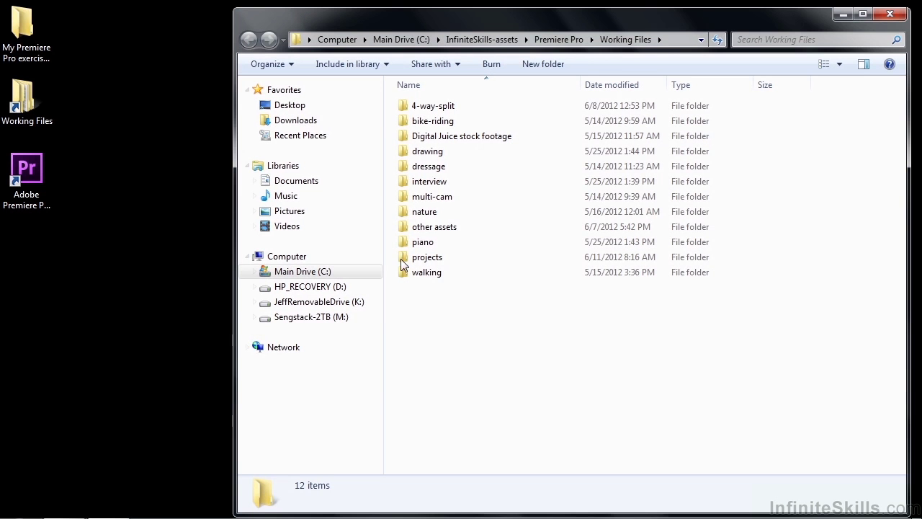
double_click(425, 256)
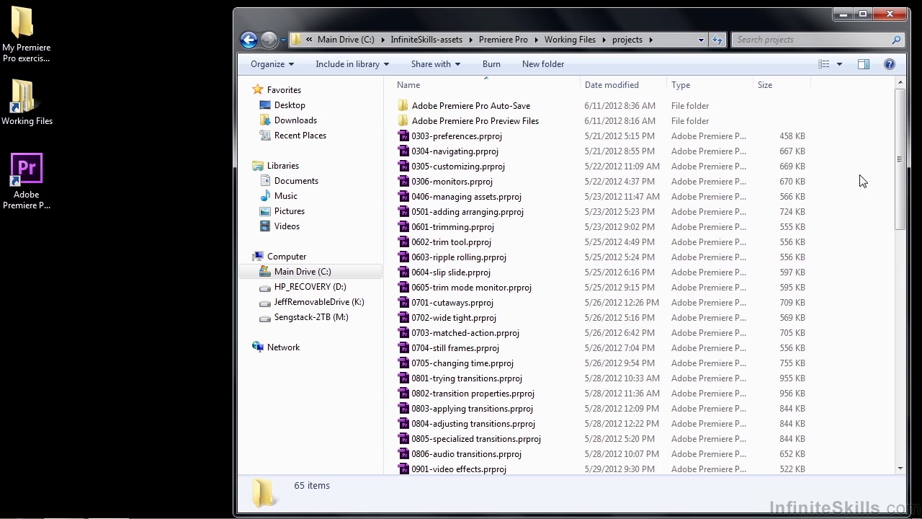
scroll(865, 192, down, 13)
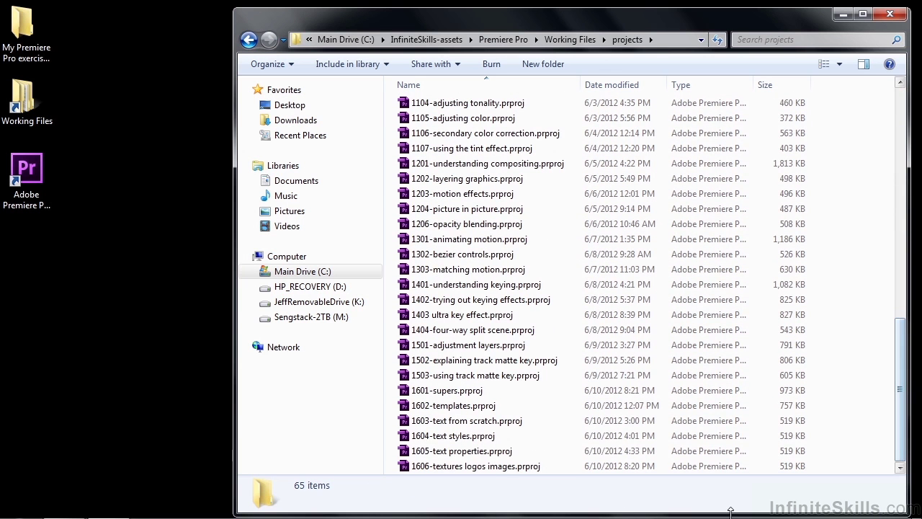
double_click(471, 436)
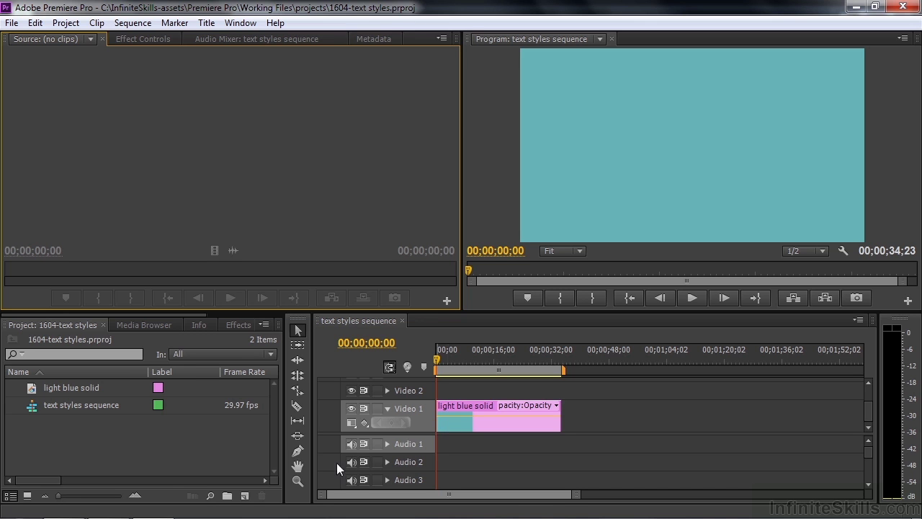
Create a new title named 'styles' from the Project panel's New Item menu
click(244, 495)
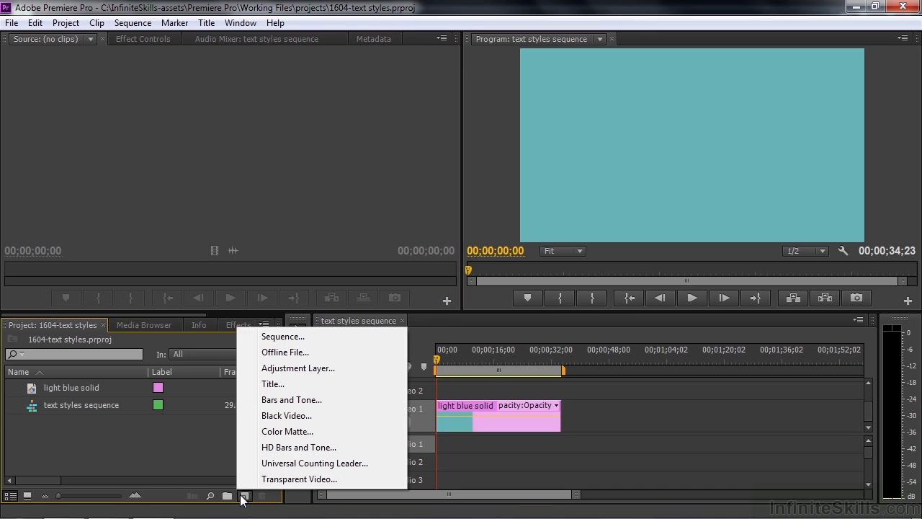
click(273, 384)
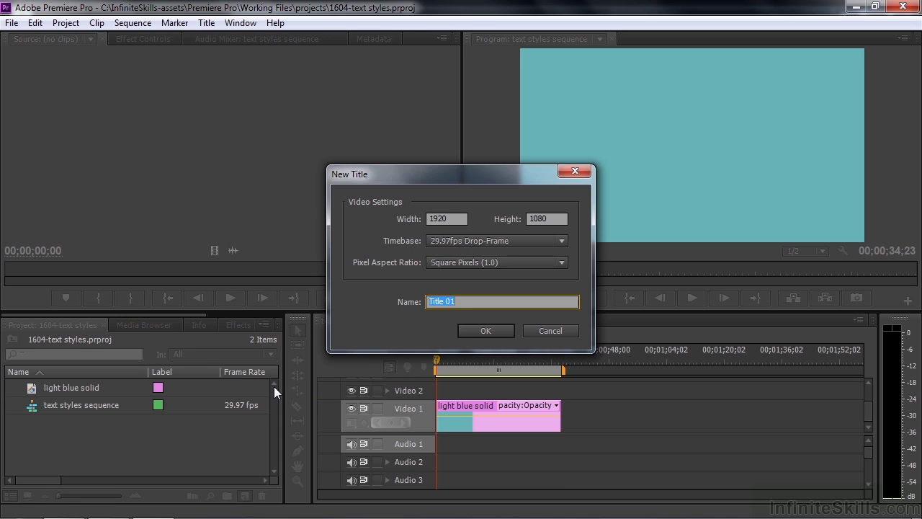
text(styles)
key(Return)
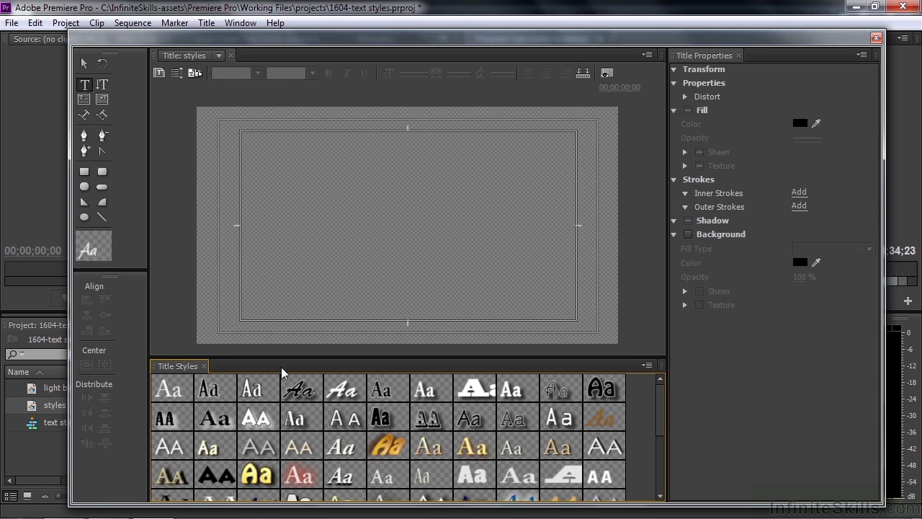
Type 'Text' on the title canvas and apply the Caslon Pro 68 style to it
click(265, 212)
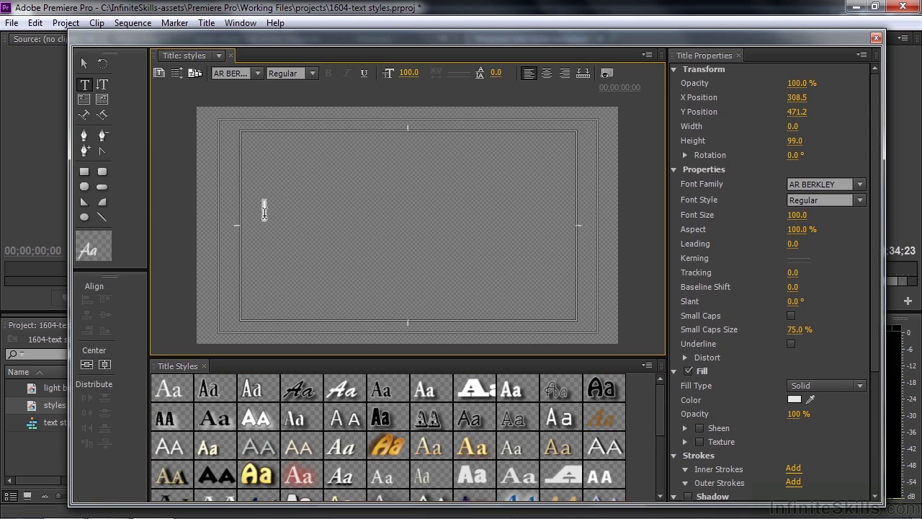
text(Text)
click(170, 390)
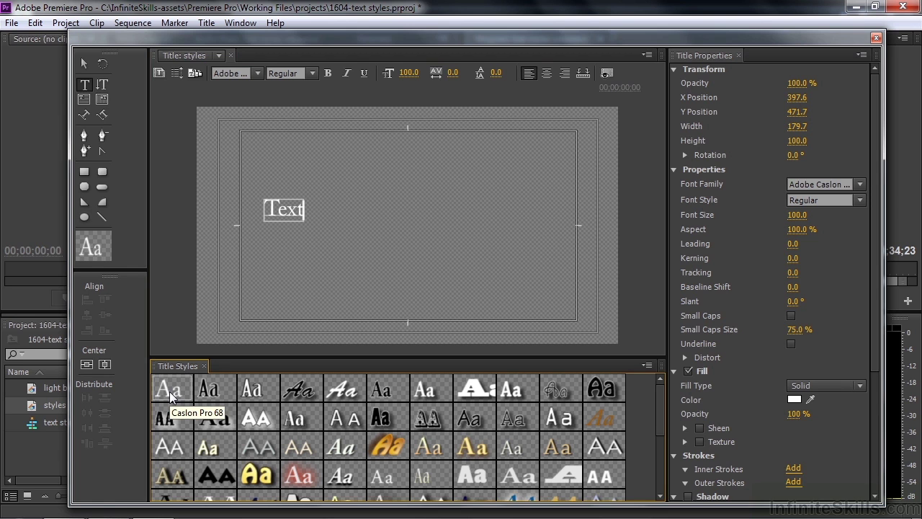
Drag the Text box's corners outward to font size 1009.3, briefly showing the background video
click(86, 61)
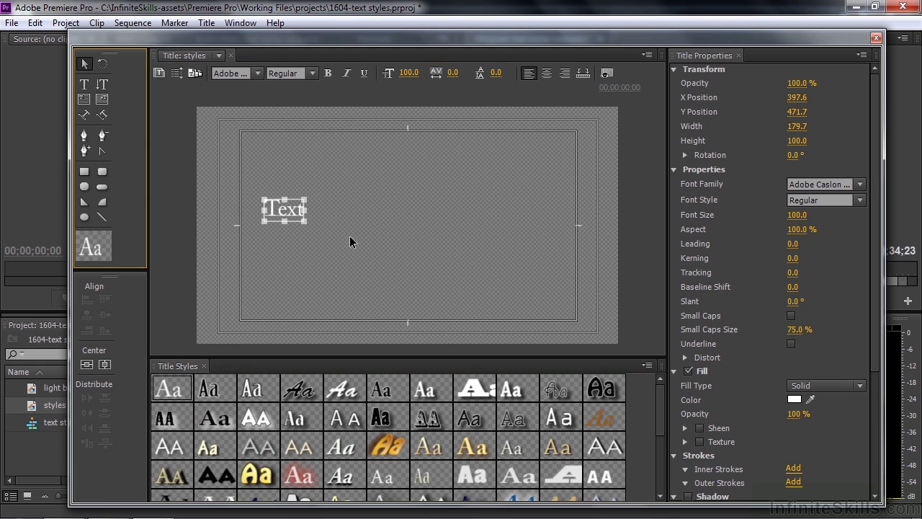
drag(306, 199, 593, 120)
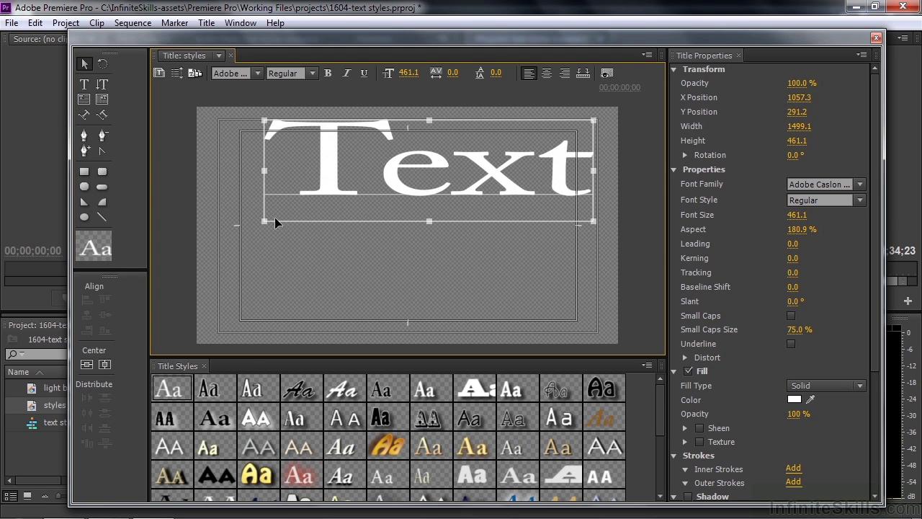
drag(259, 220, 199, 339)
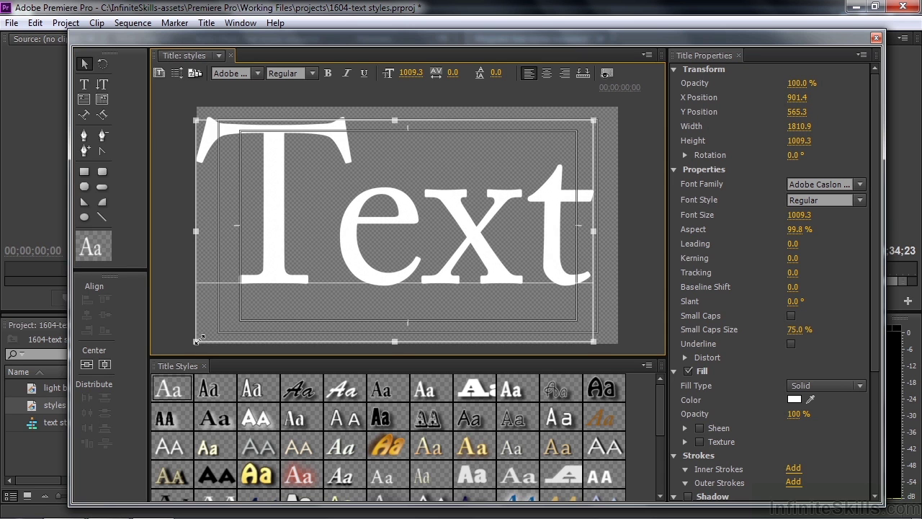
drag(199, 339, 197, 340)
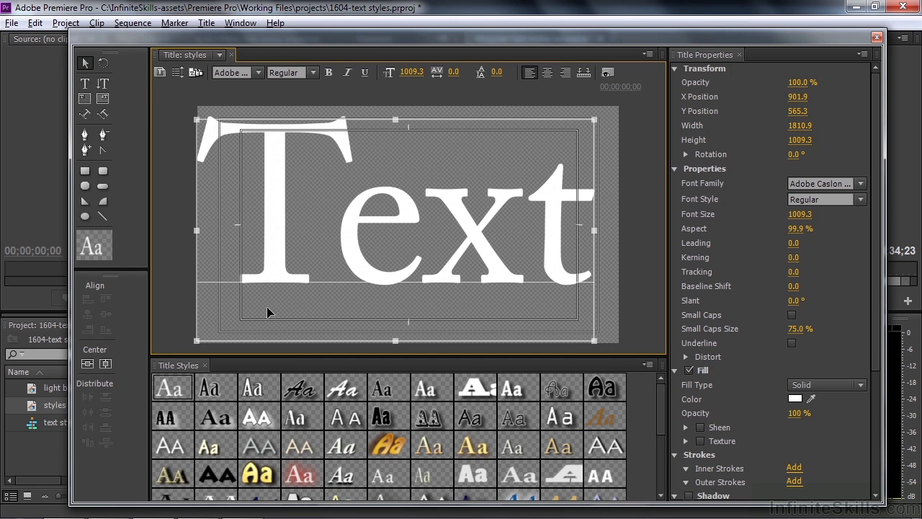
click(605, 73)
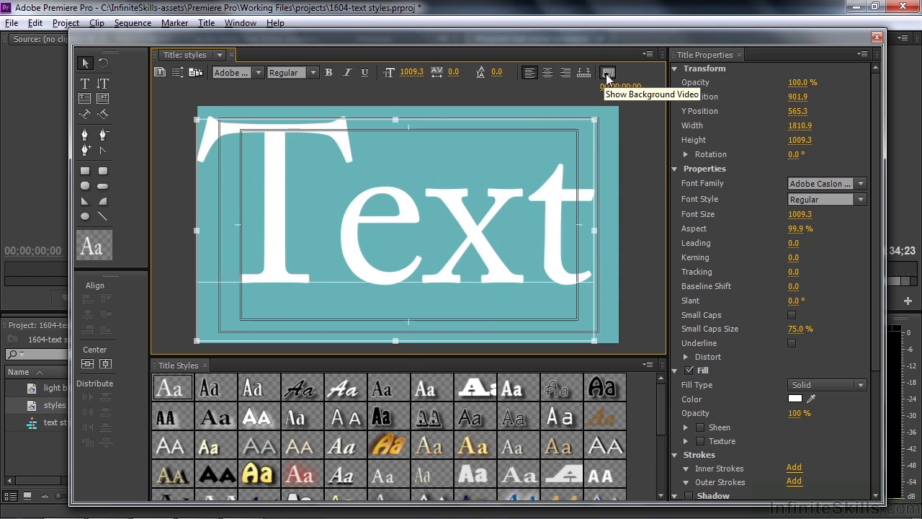
click(607, 75)
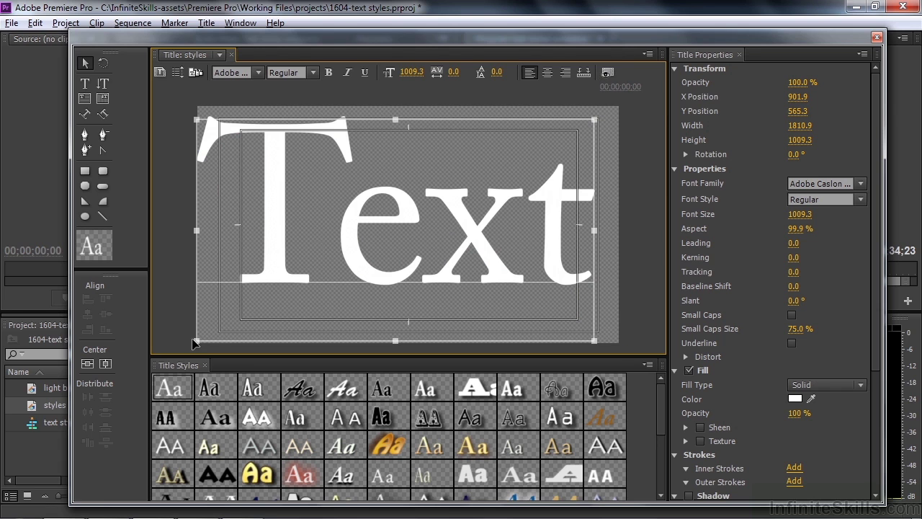
Try Birch Black 80, Brush Script, Garamond, Blackoak, Chaparral, Giddyup and Hobo Black 75 styles on Text
click(189, 339)
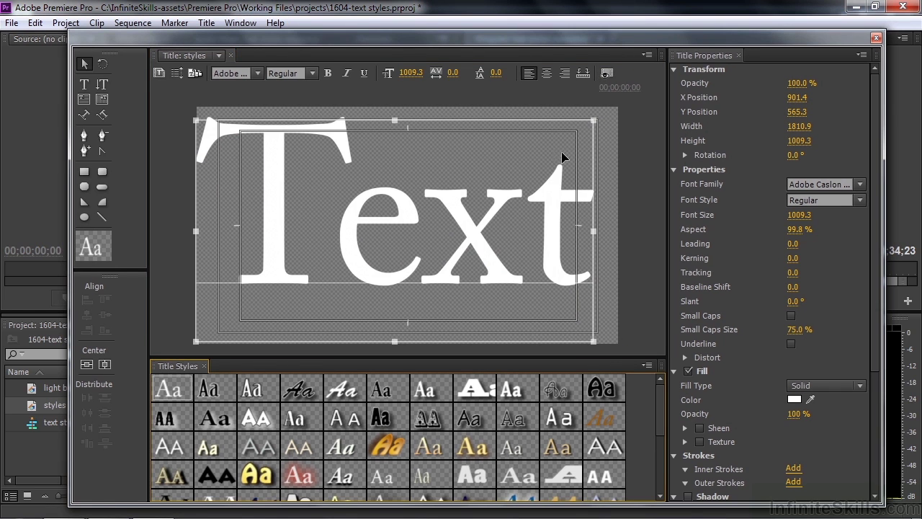
click(208, 389)
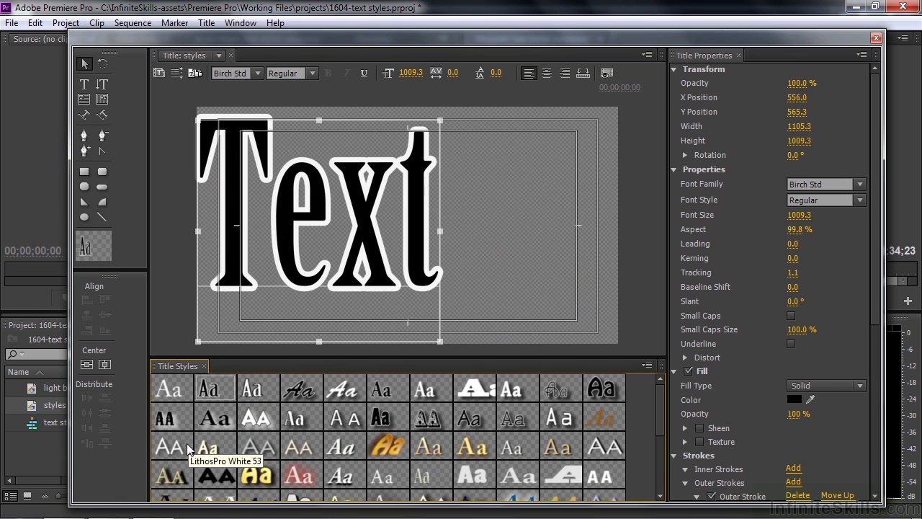
click(300, 389)
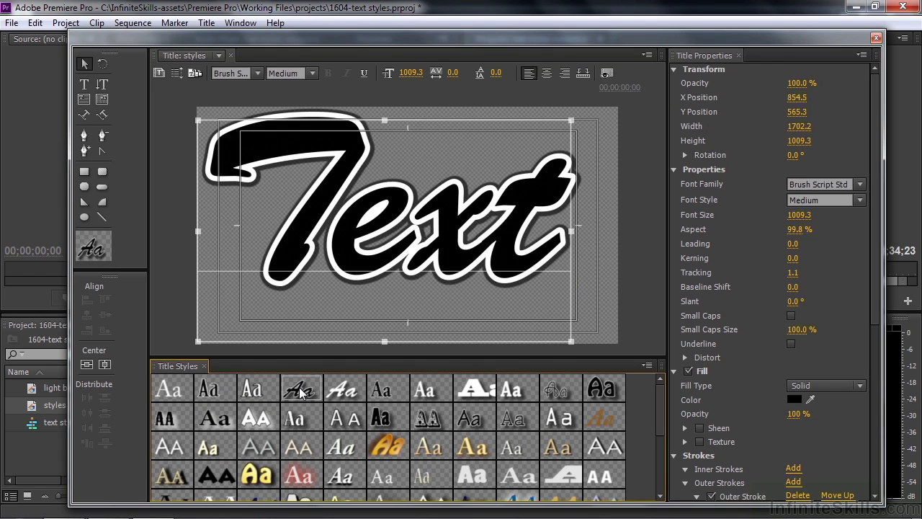
click(343, 390)
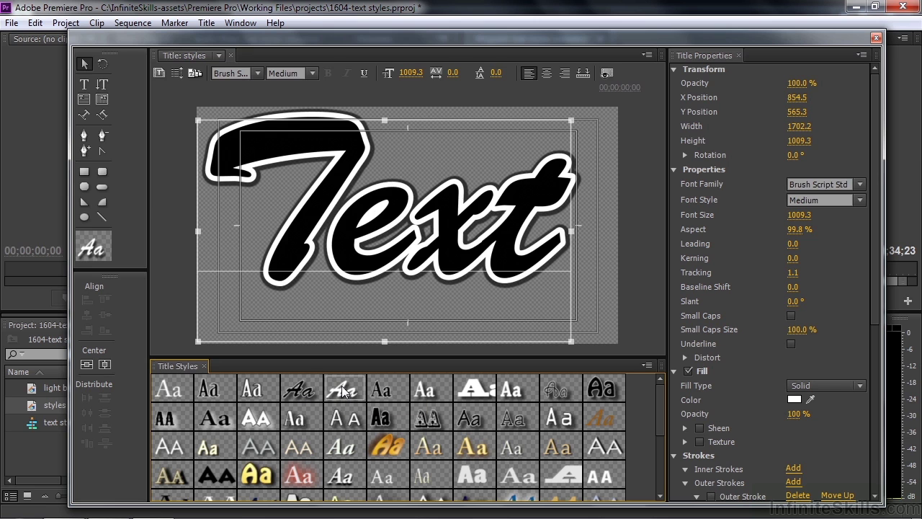
click(381, 390)
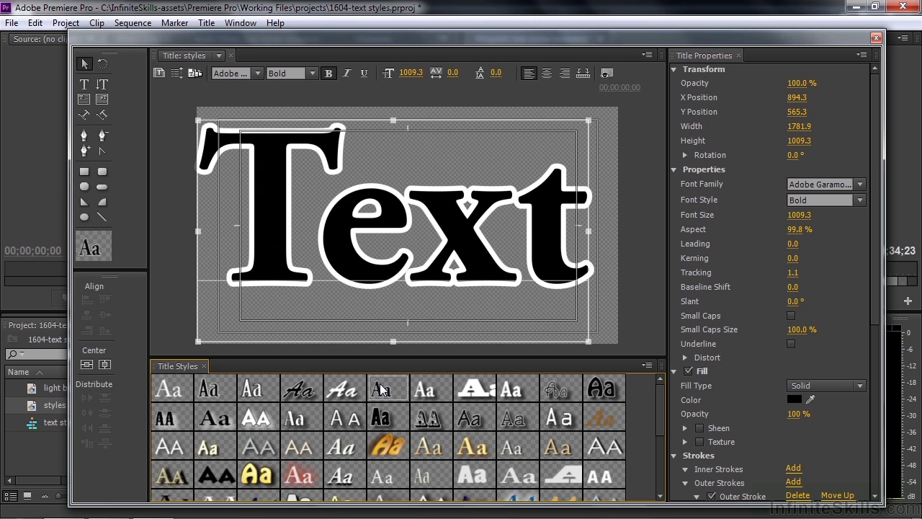
click(426, 390)
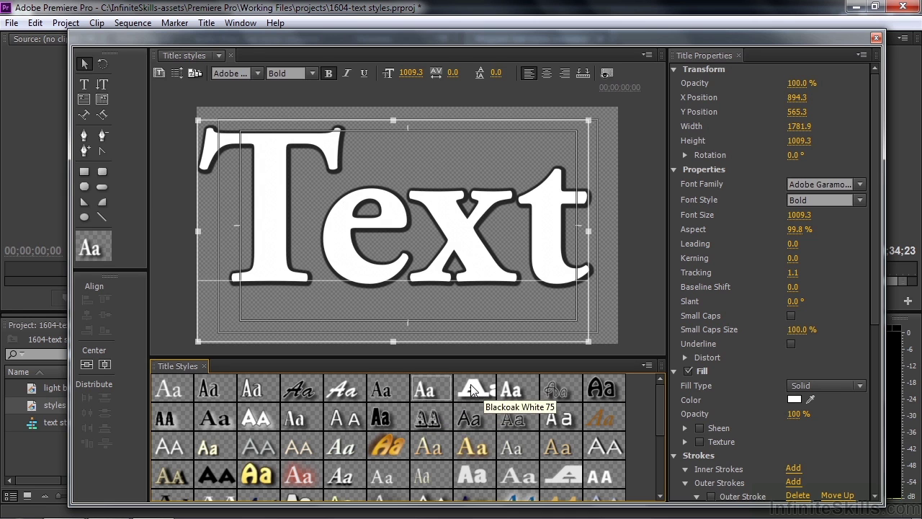
click(470, 384)
click(515, 390)
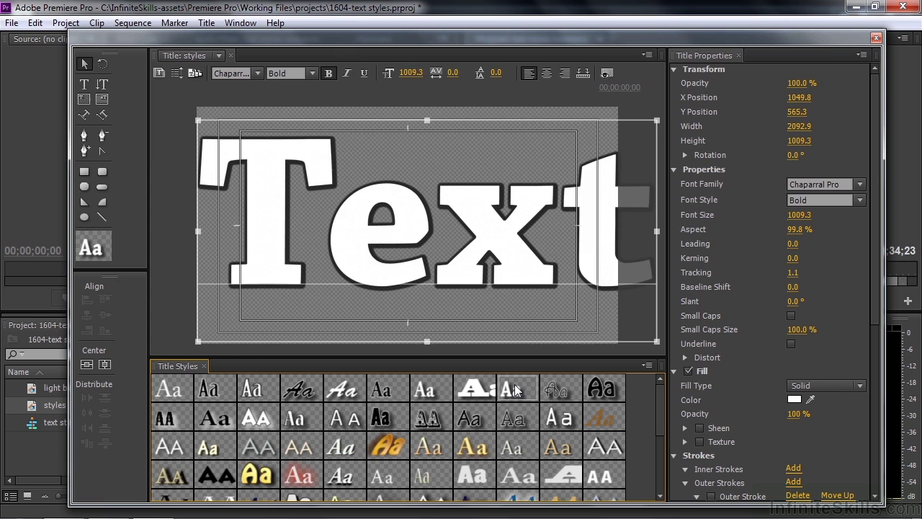
click(561, 389)
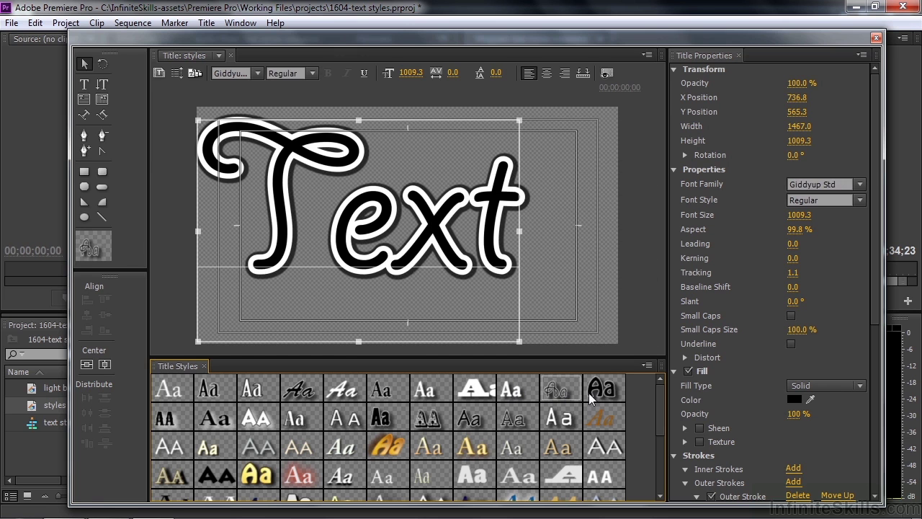
click(597, 388)
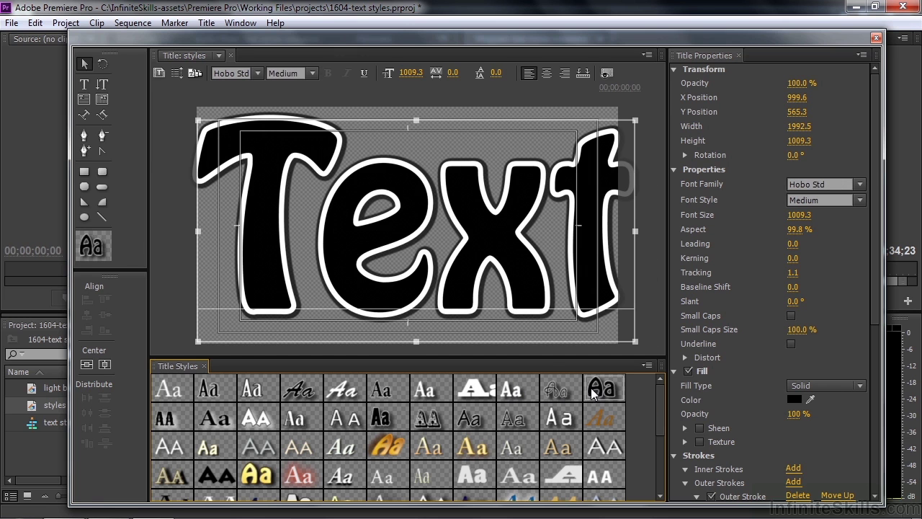
Try the Mesquite, Minion Pro and Lithos Pro styles, finishing on Nueva White 85
click(175, 418)
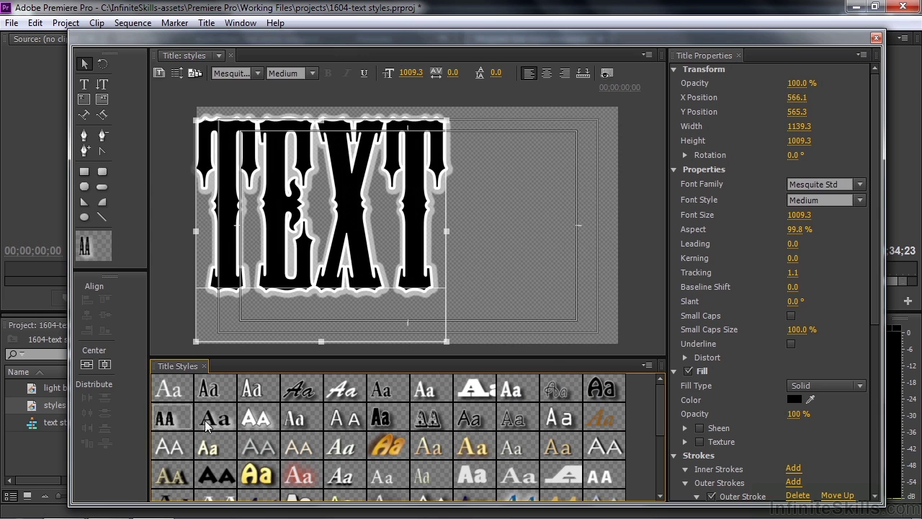
click(219, 416)
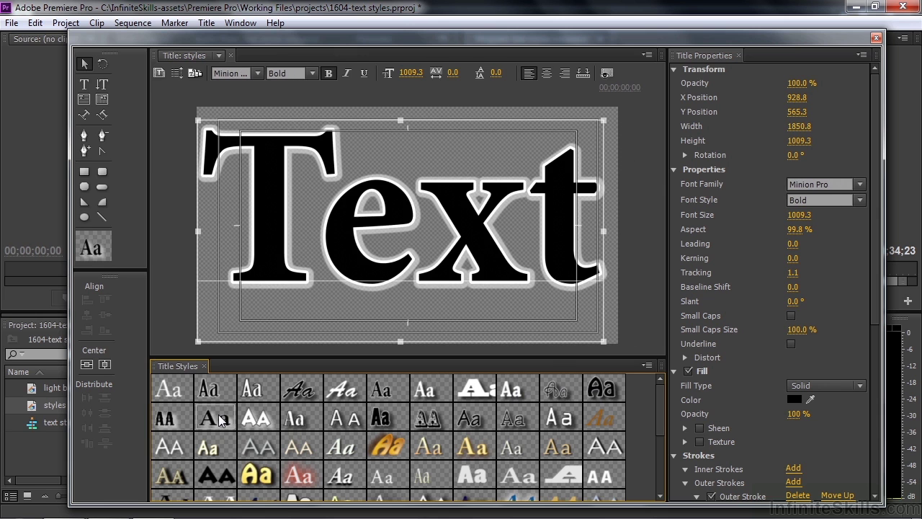
click(258, 413)
click(295, 419)
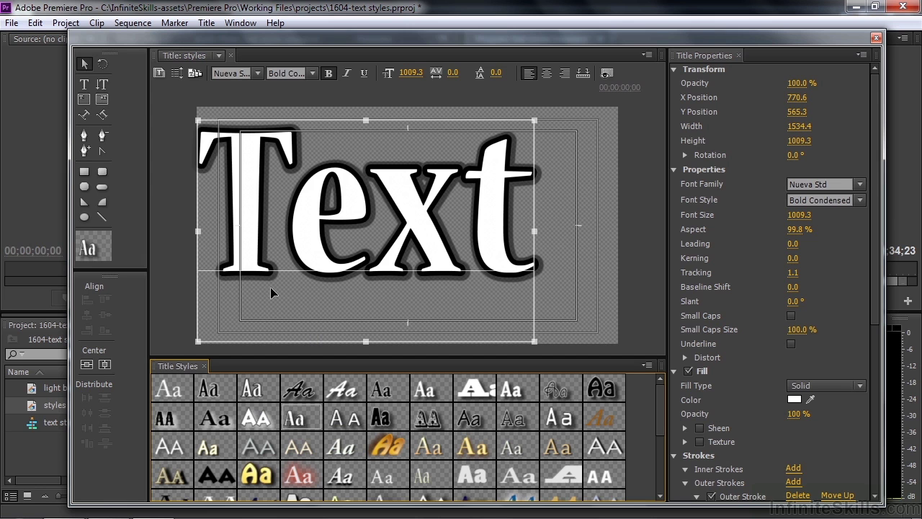
click(567, 265)
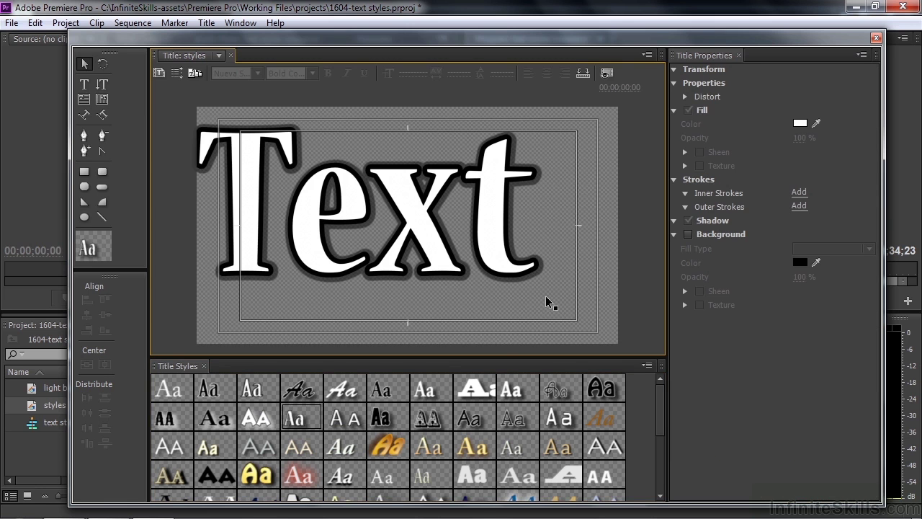
click(389, 446)
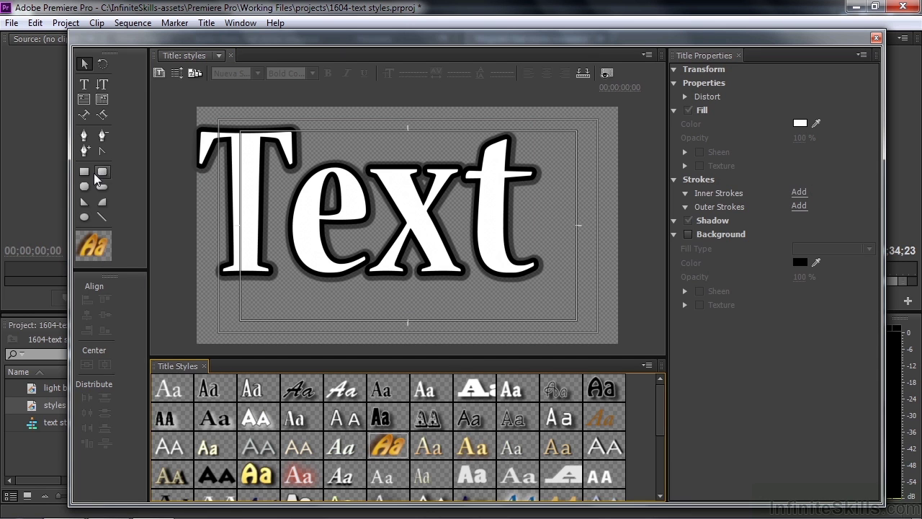
click(84, 84)
click(563, 242)
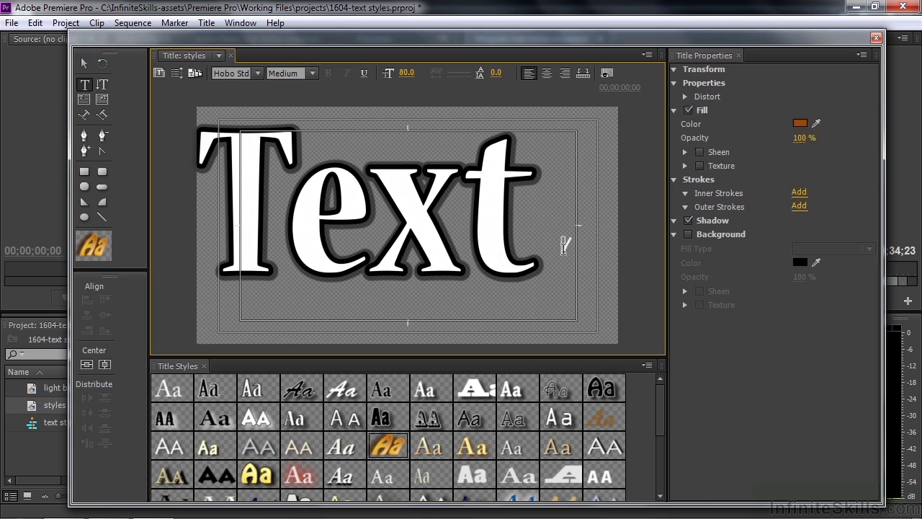
text(New)
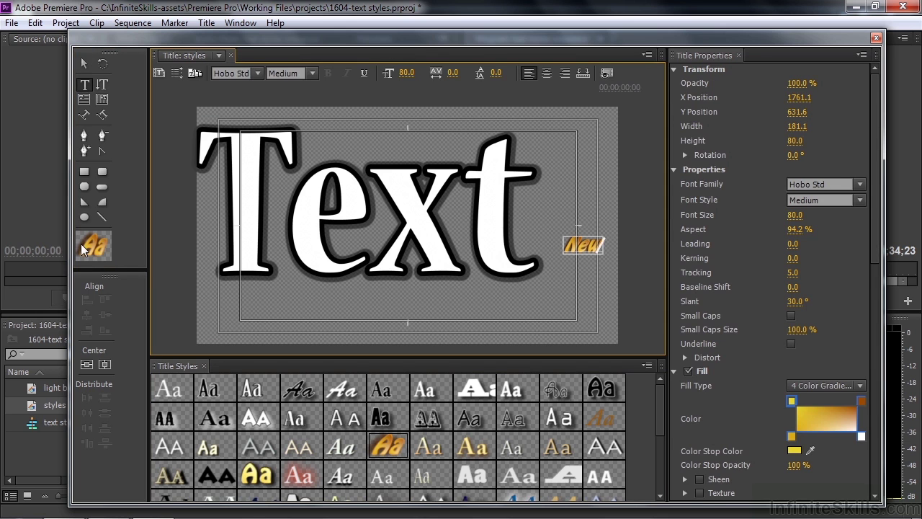
key(Home)
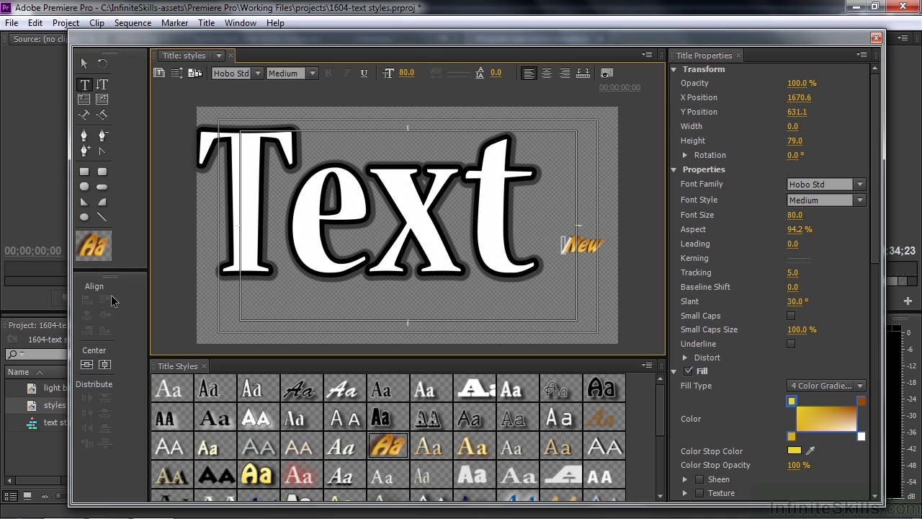
key(ctrl+z)
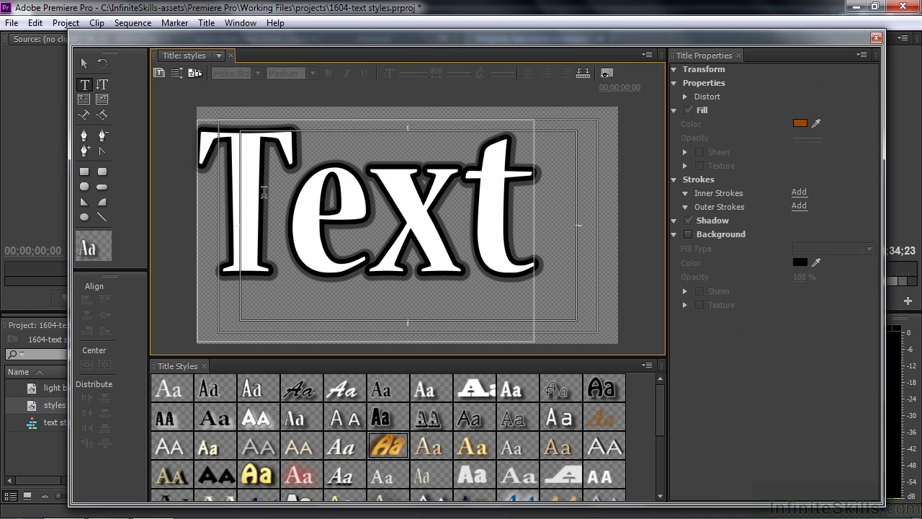
Try the gold Caslon and Lithos Pro Regular styles, then apply Caslon Red 84 to Text
click(378, 218)
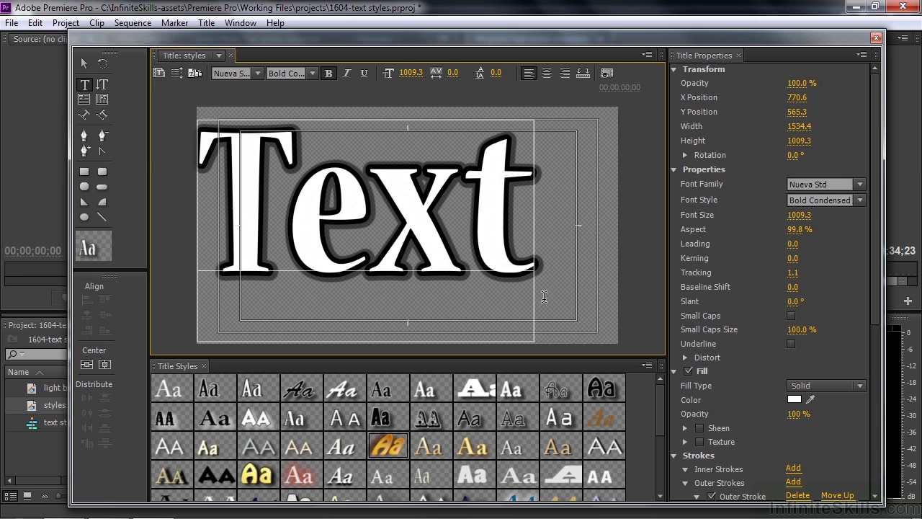
click(470, 447)
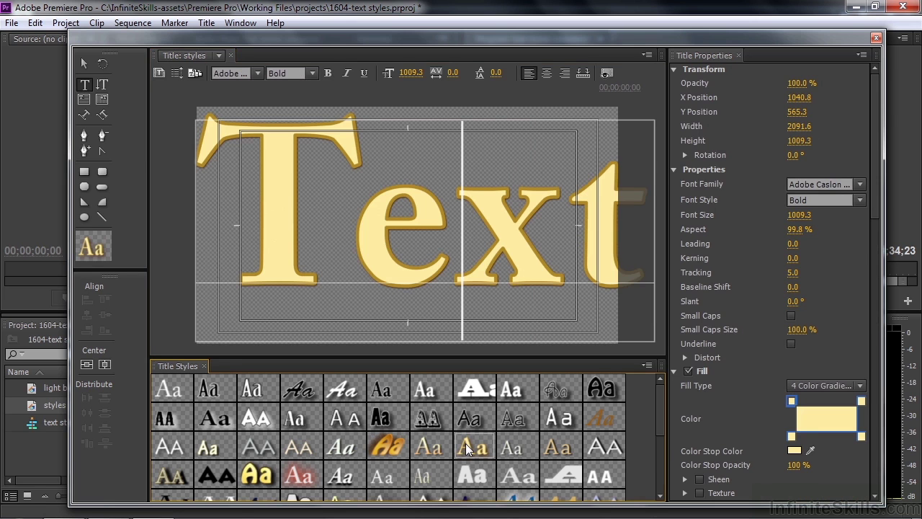
click(302, 449)
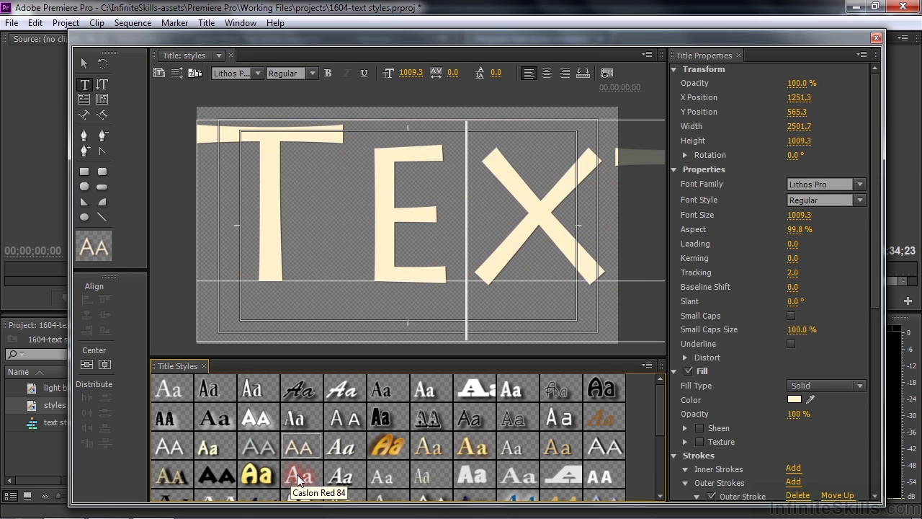
click(298, 477)
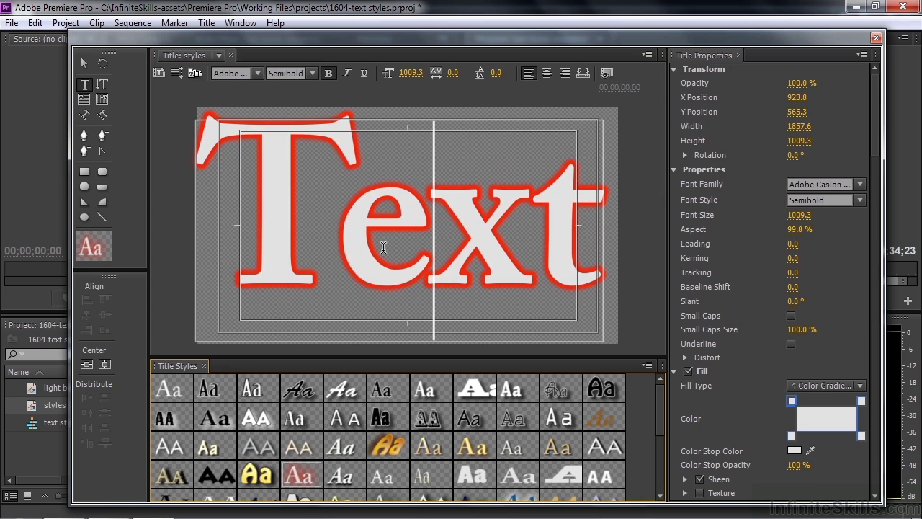
Test Hobo Medium Gold 58 on just the letters 'Te', then undo it
click(407, 238)
drag(407, 237, 270, 241)
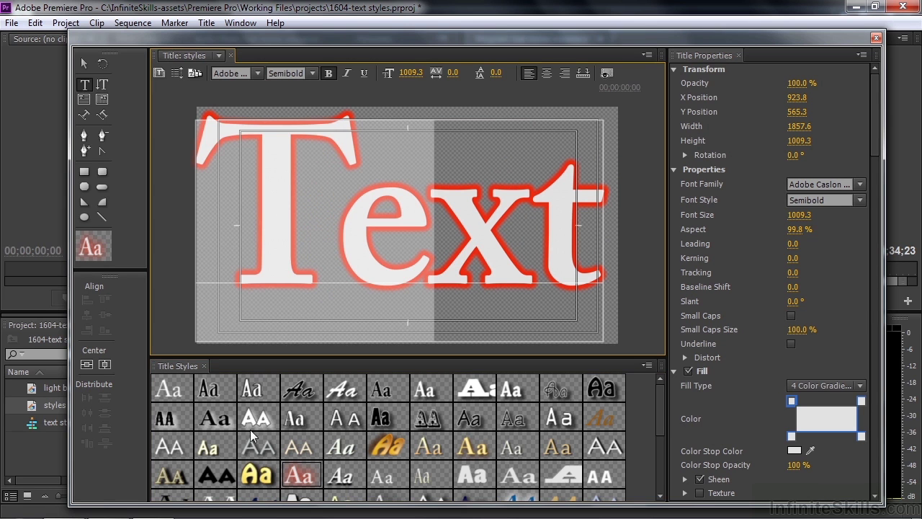
click(270, 477)
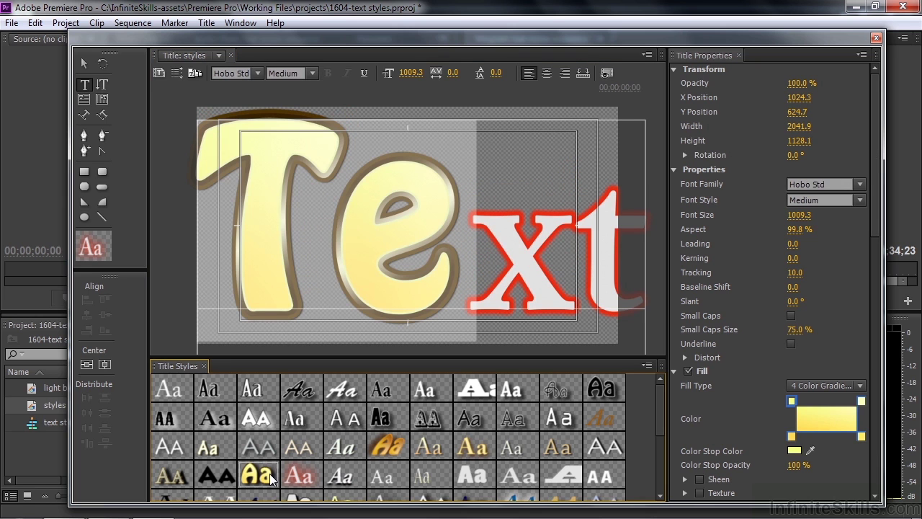
key(ctrl+z)
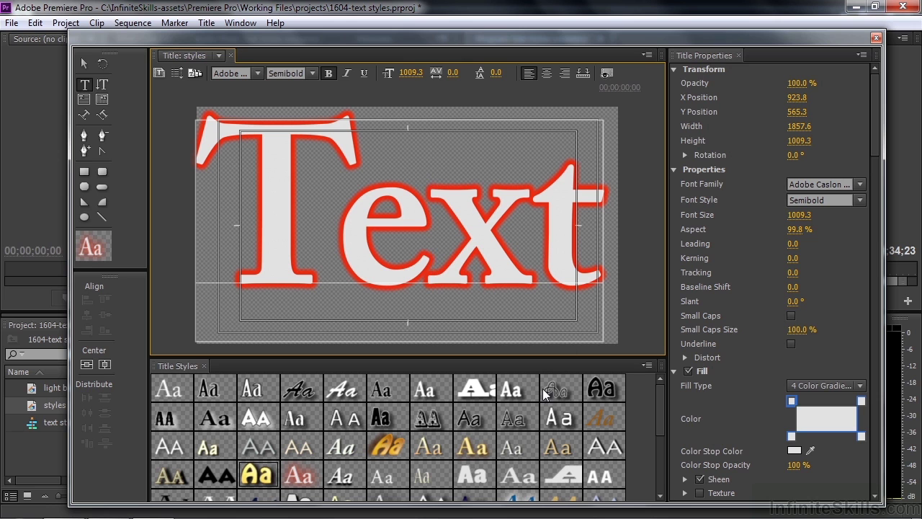
Apply Hobo Medium Gold 58 to Text, set font size to 822.3 and nudge it down
click(255, 474)
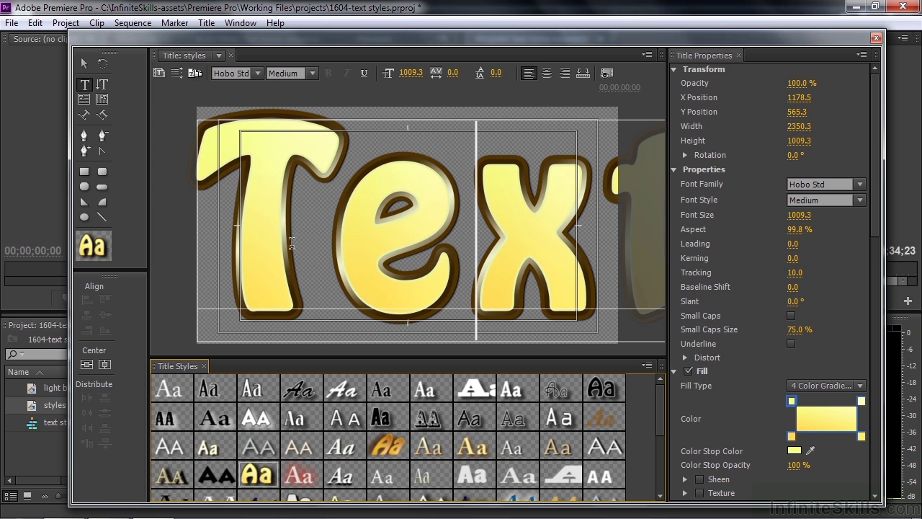
drag(798, 216, 434, 231)
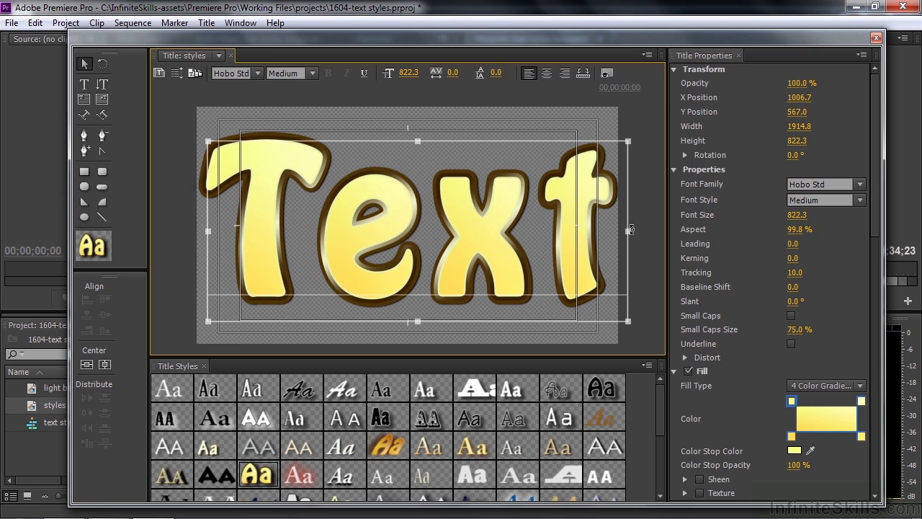
key(Down)
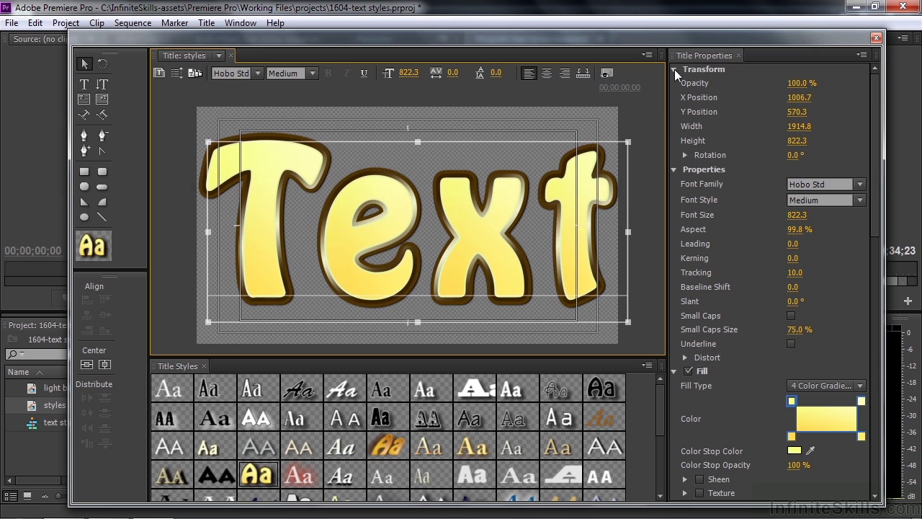
Collapse the Transform and Properties sections so Fill and Strokes are visible
click(675, 69)
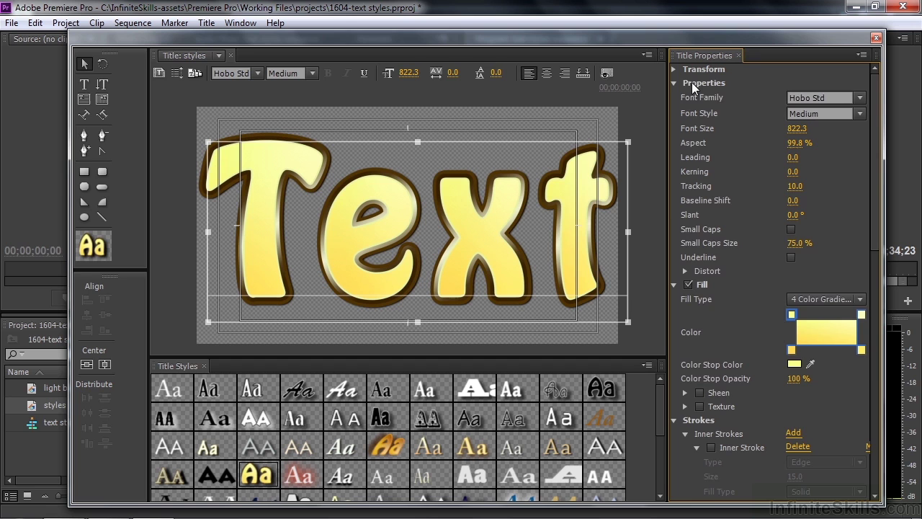
click(673, 83)
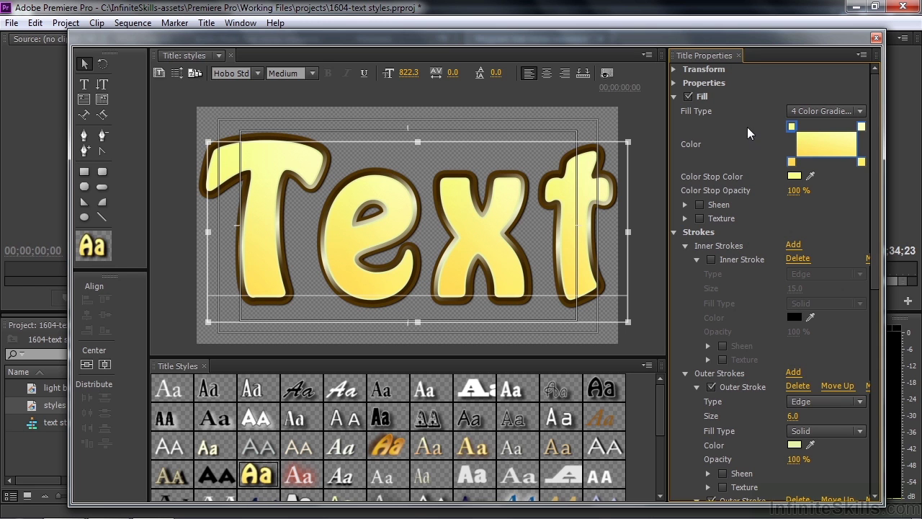
click(861, 127)
click(796, 178)
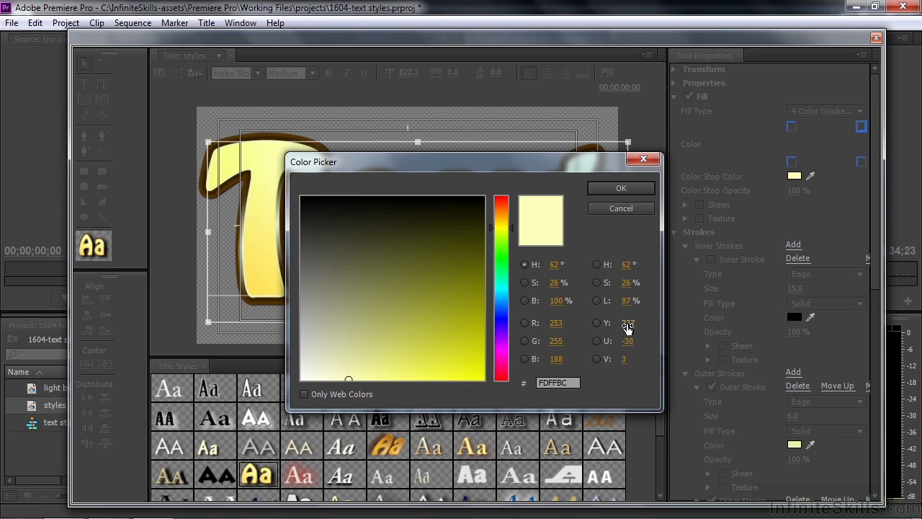
click(631, 208)
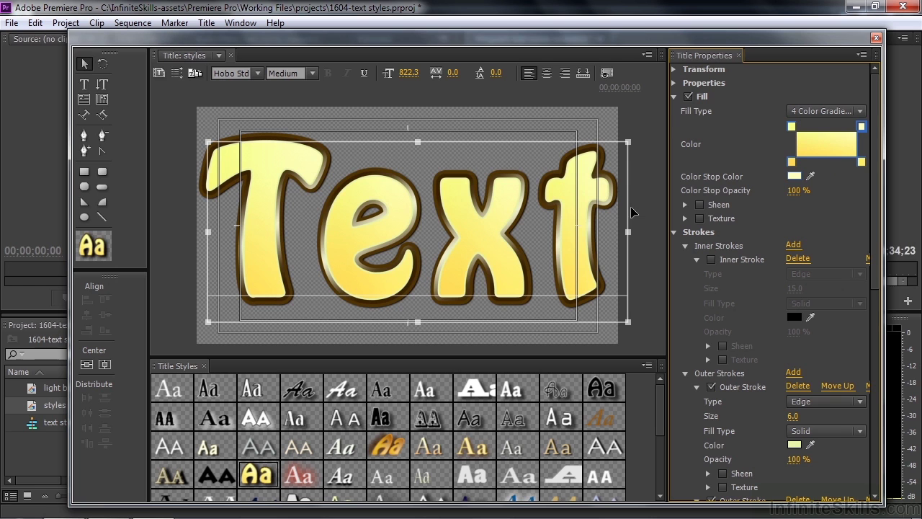
click(793, 161)
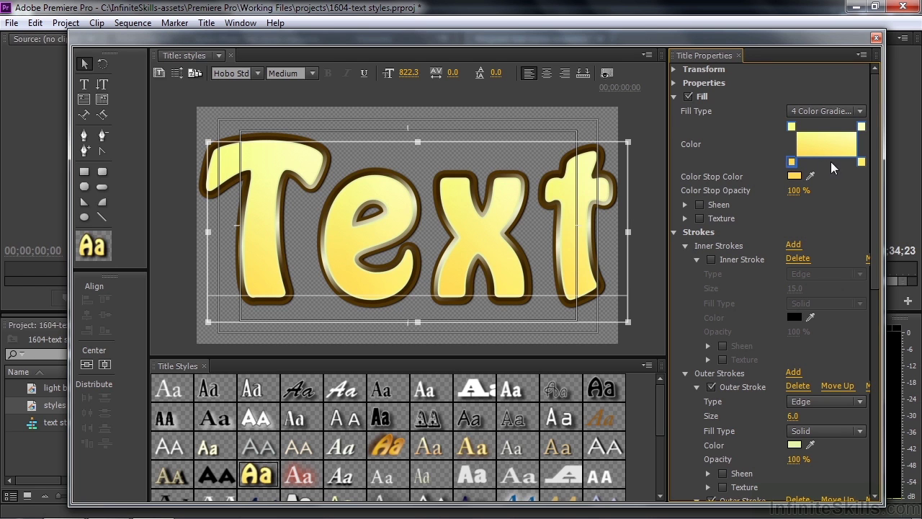
click(794, 177)
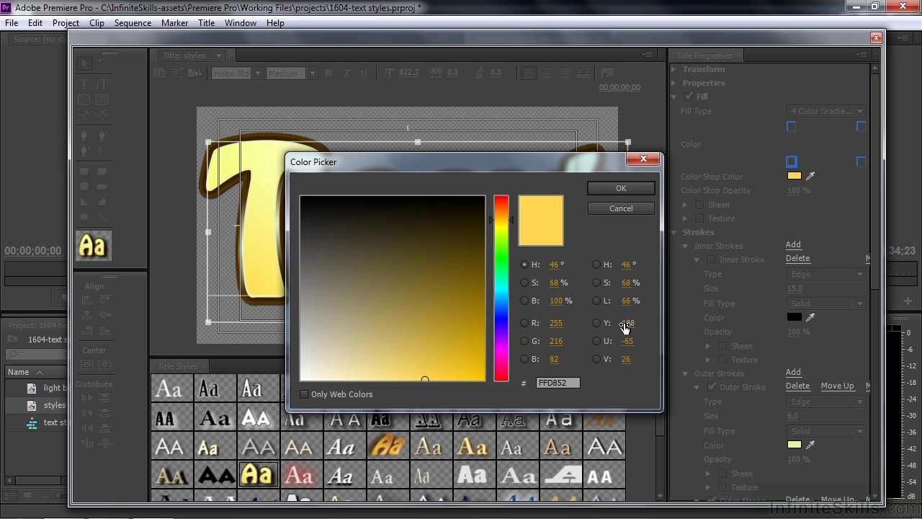
click(624, 189)
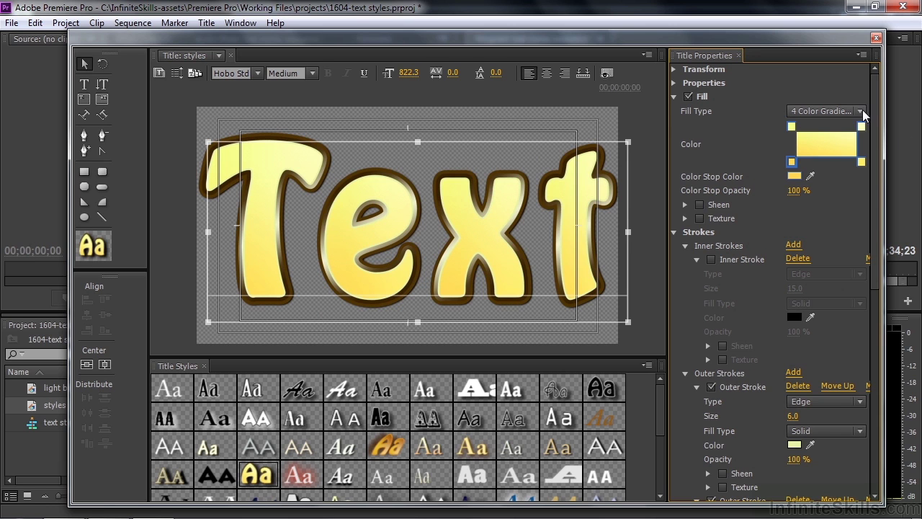
click(825, 112)
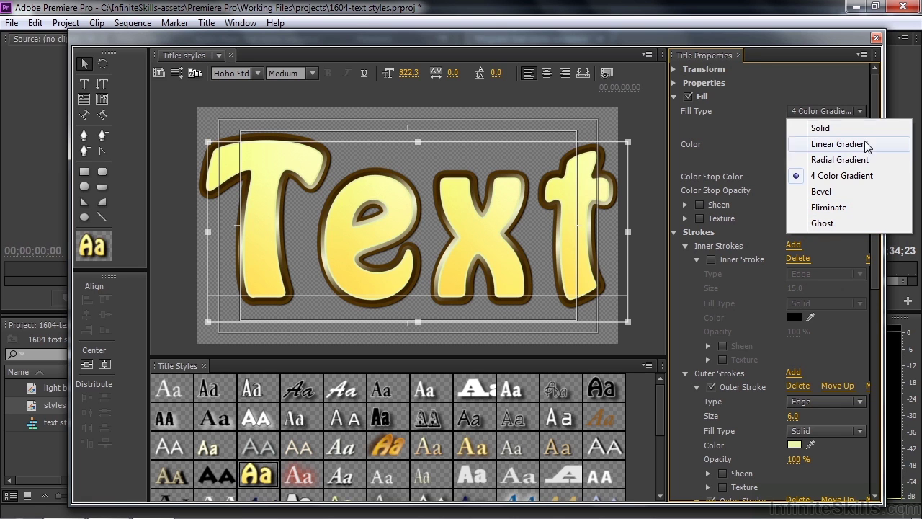
click(832, 176)
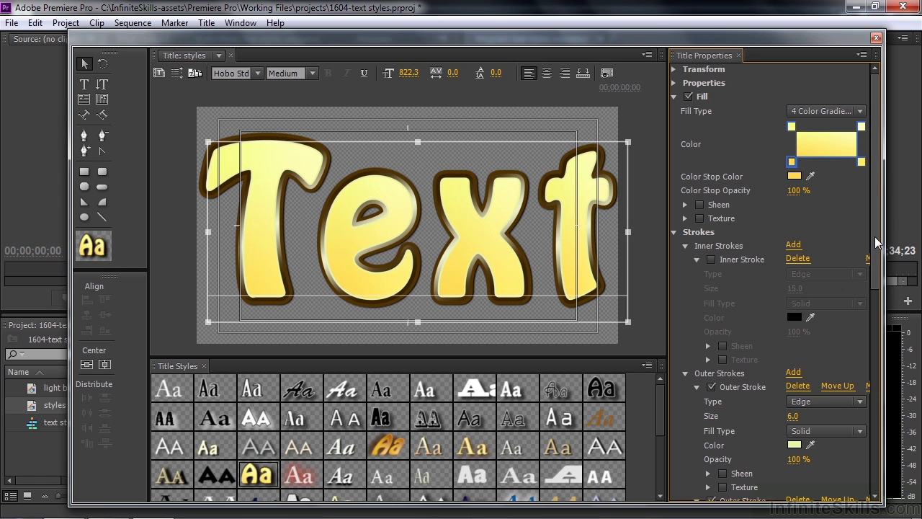
Scroll Title Properties down to Strokes and collapse the Inner Strokes section
drag(874, 237, 875, 316)
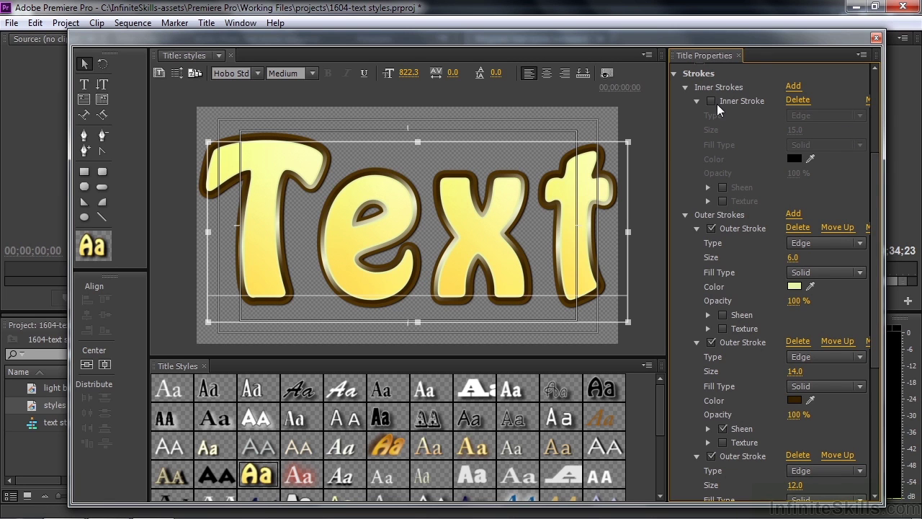
click(685, 88)
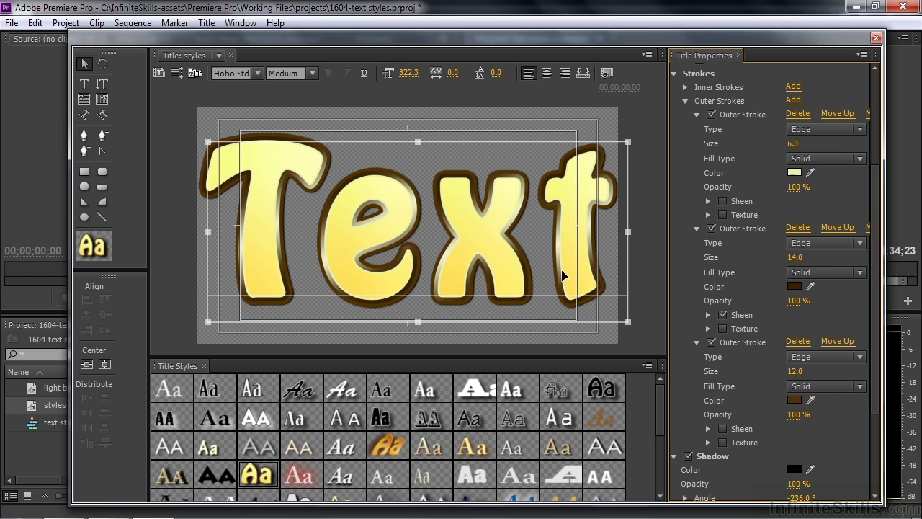
click(794, 172)
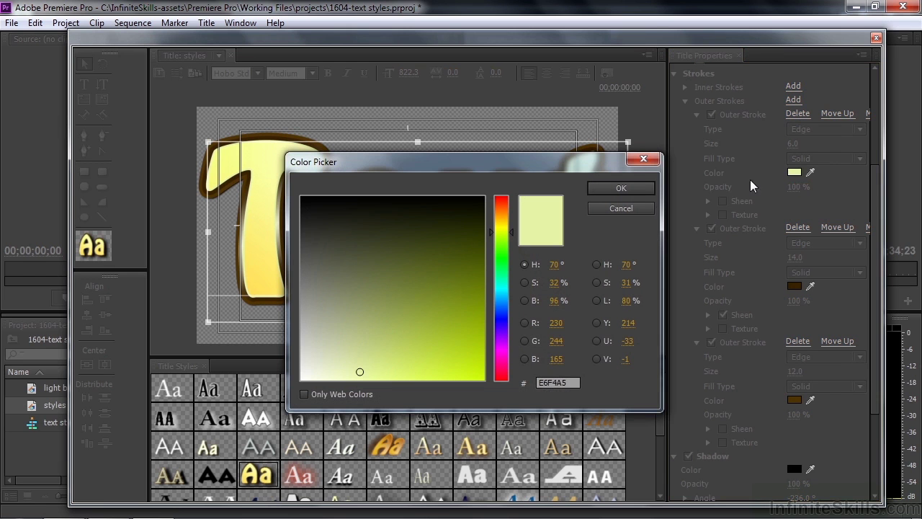
click(498, 316)
click(472, 315)
click(642, 186)
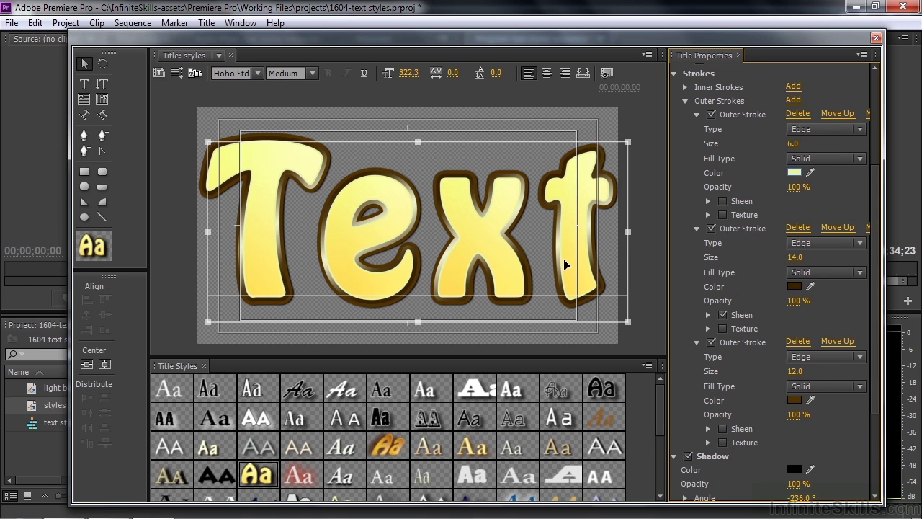
Set the first, second and third outer stroke colours to dark blue, deep green and pink-magenta
click(794, 173)
click(504, 312)
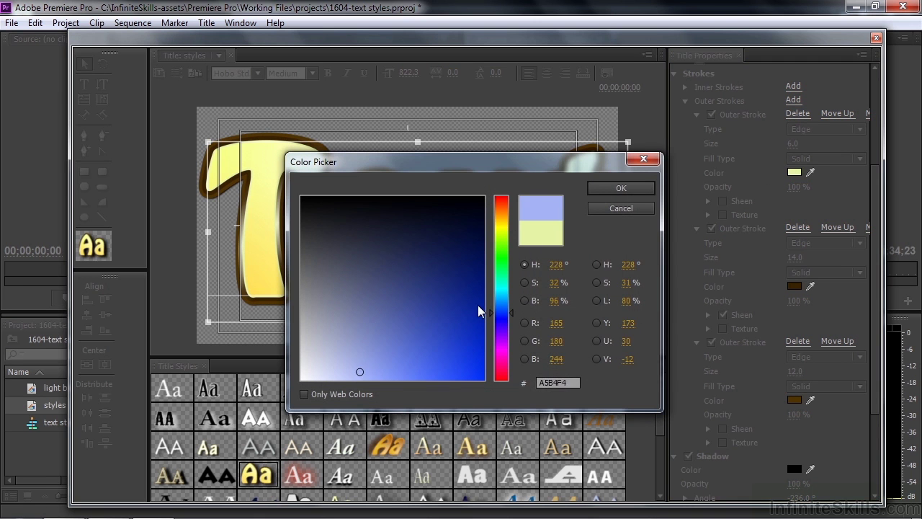
click(476, 305)
click(619, 189)
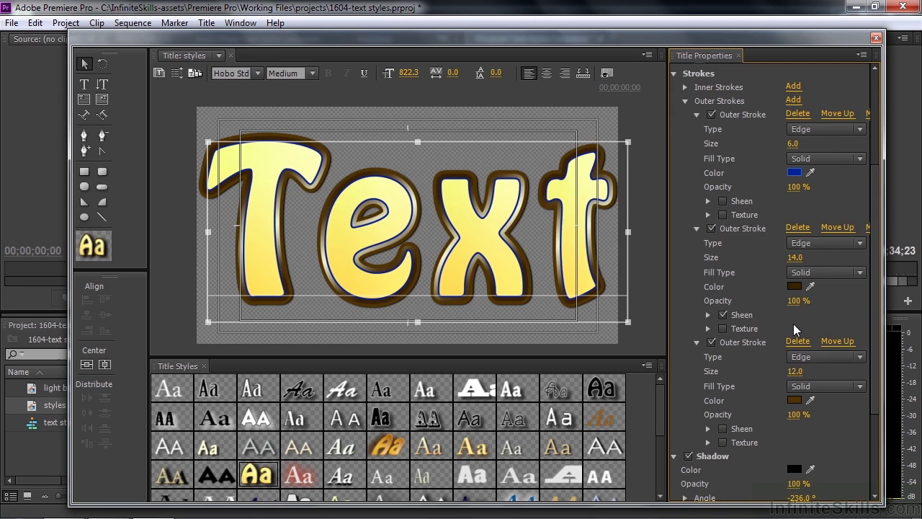
click(794, 286)
click(503, 253)
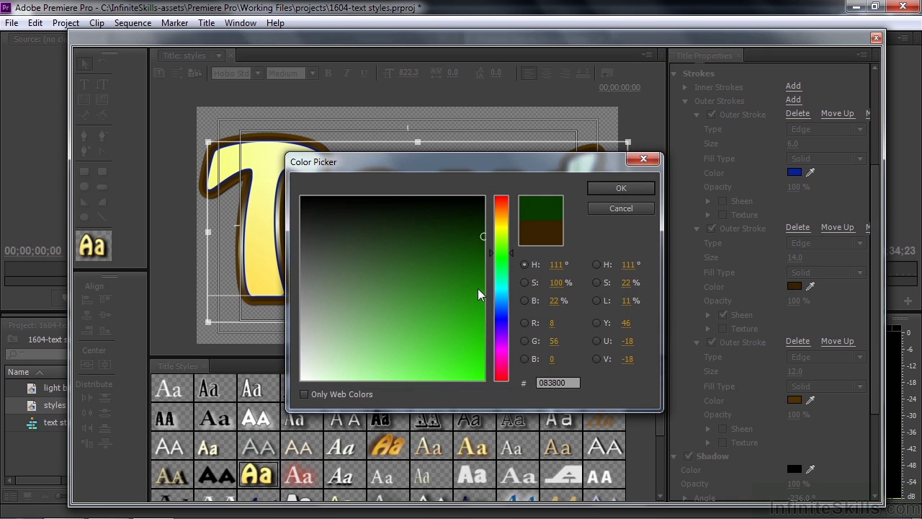
click(475, 295)
click(621, 188)
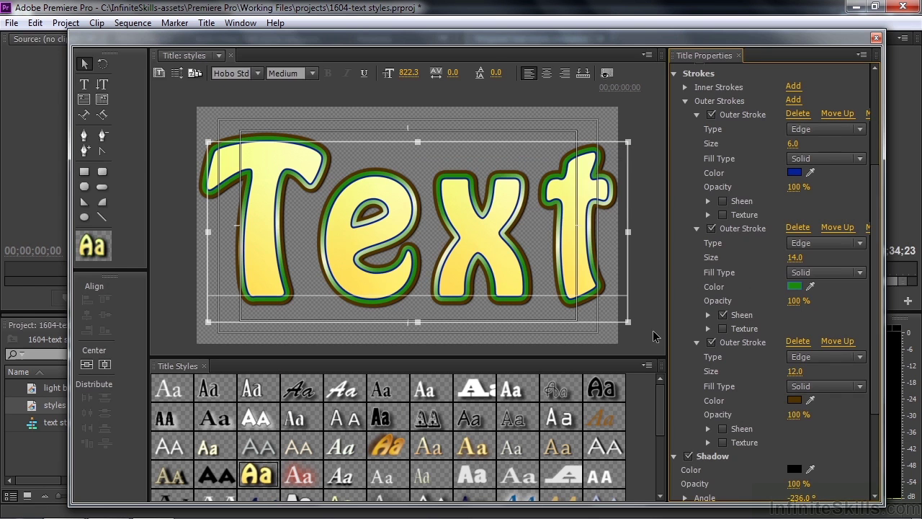
click(795, 400)
click(501, 372)
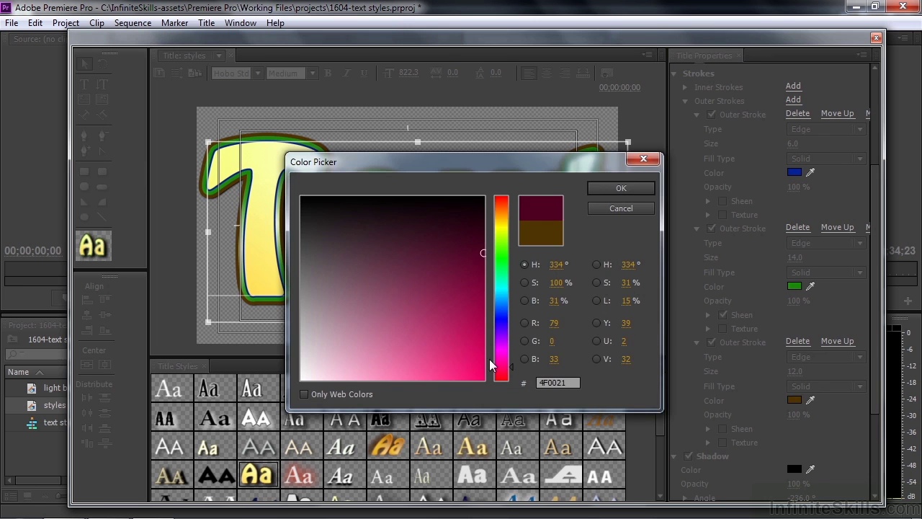
click(451, 332)
click(620, 208)
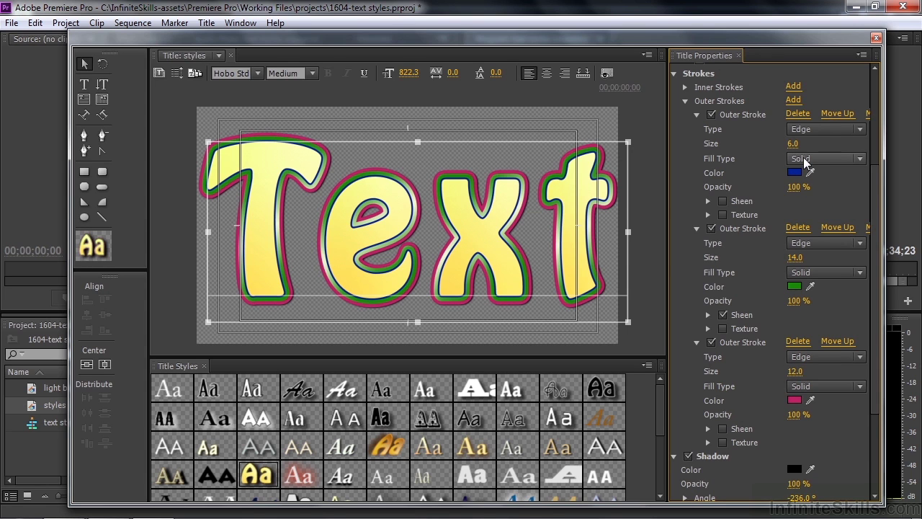
Keep the second outer stroke's fill solid and switch its type to Depth
click(860, 275)
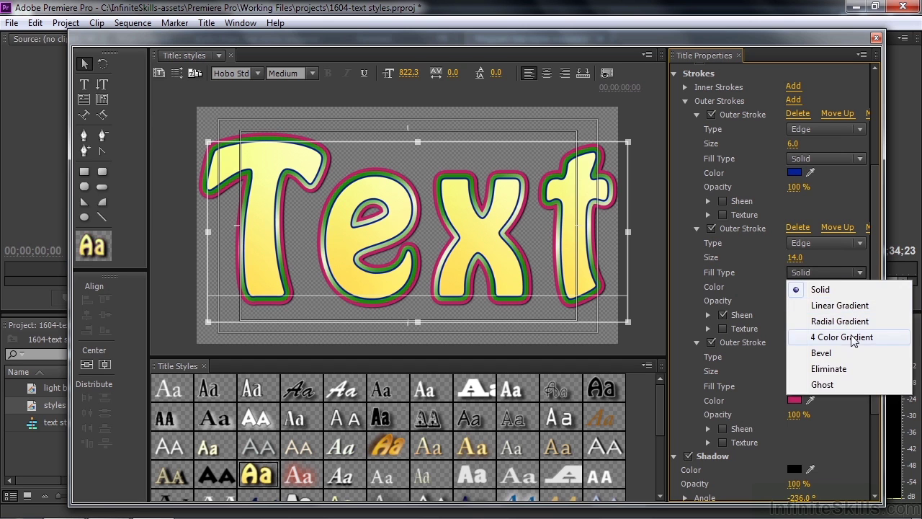
click(767, 274)
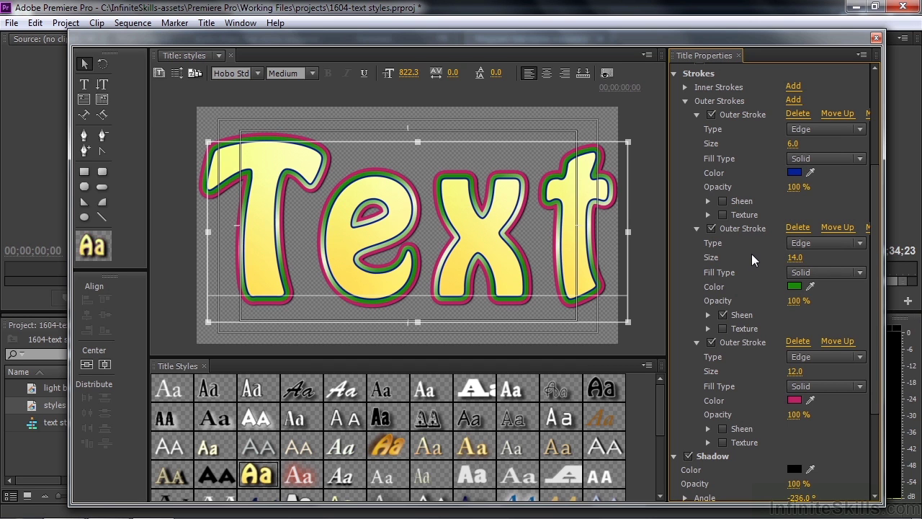
click(860, 243)
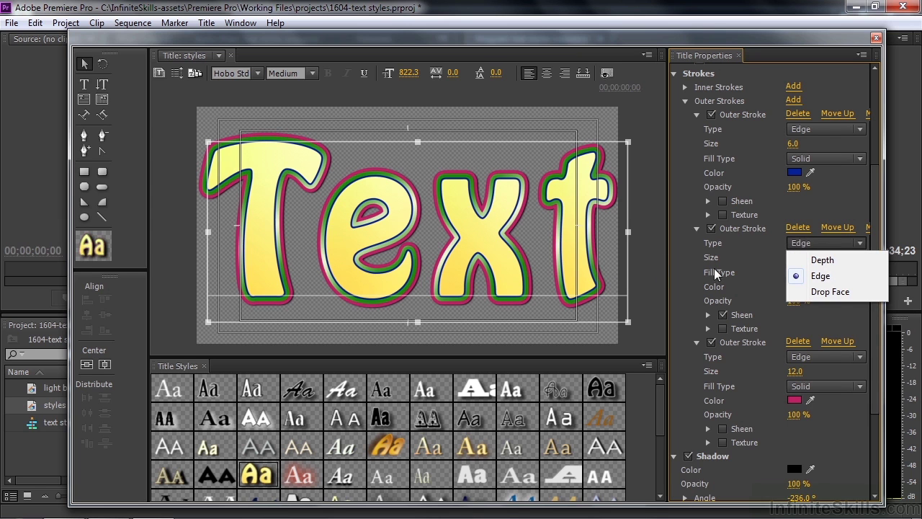
click(823, 261)
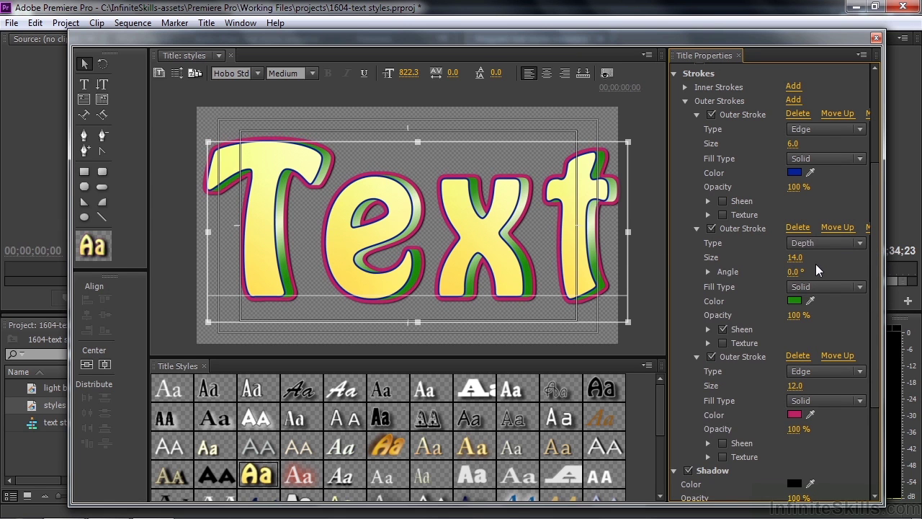
Try a Drop Face stroke with a larger magnitude, then return the second stroke to Edge
click(859, 243)
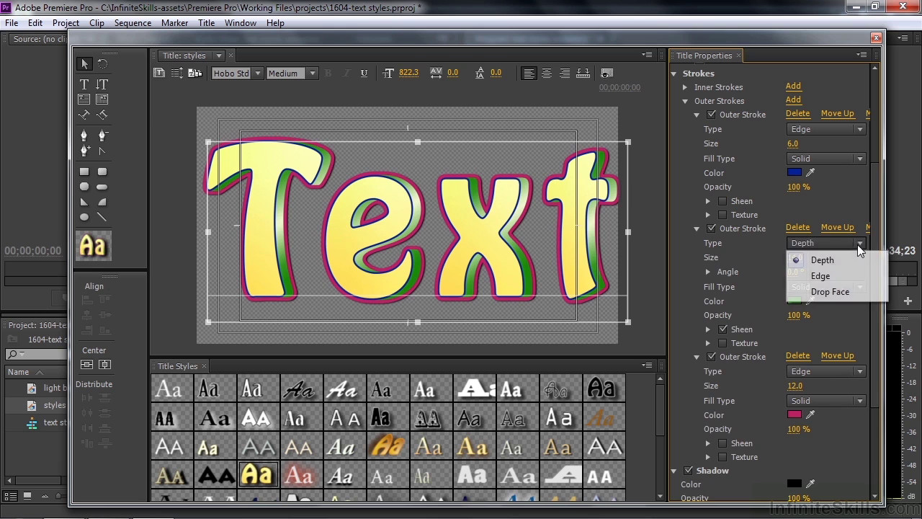
click(823, 293)
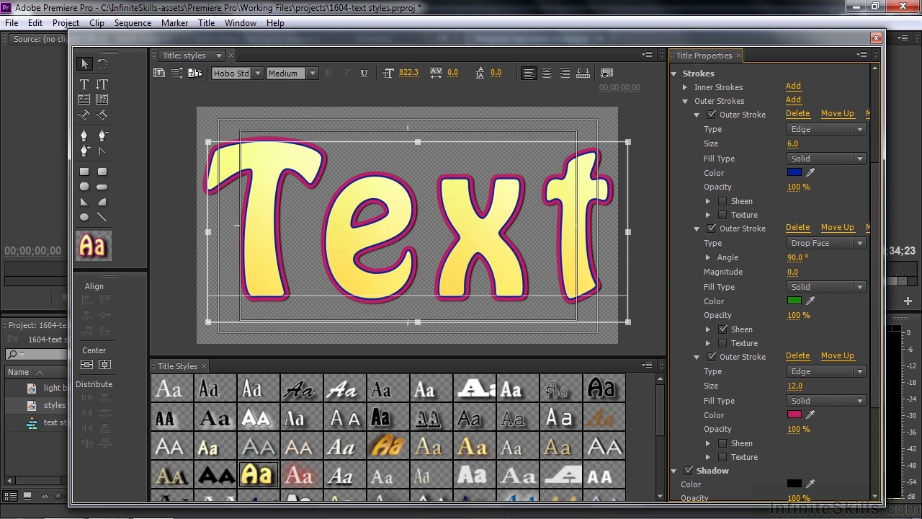
drag(792, 271, 831, 272)
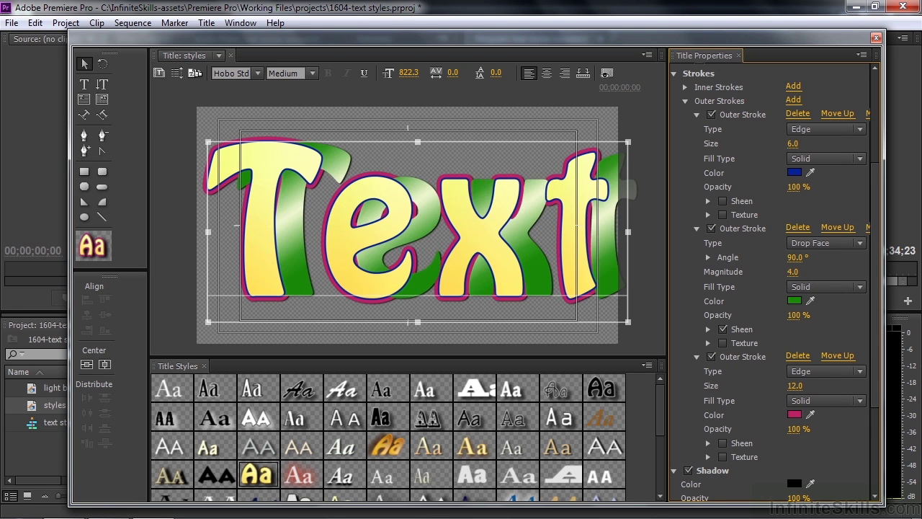
click(843, 243)
click(845, 272)
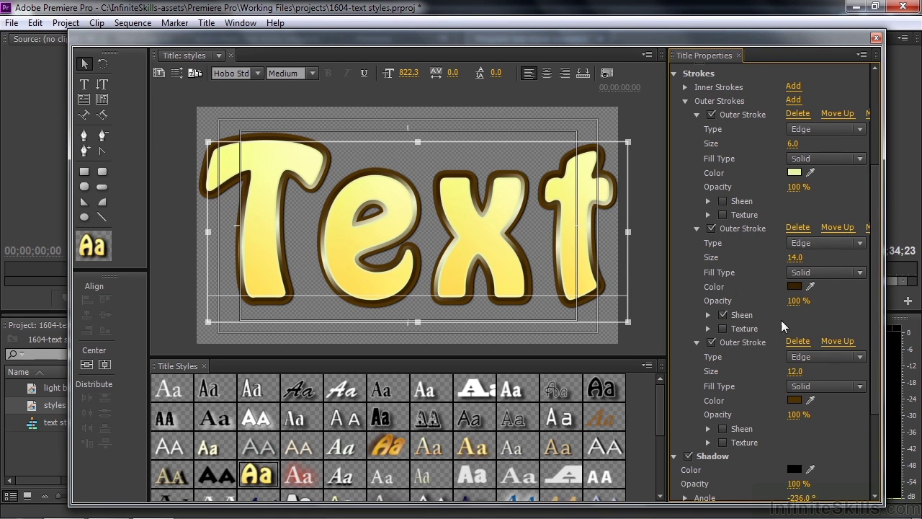
Enlarge and reshape the 'Text' box within the title frame
click(708, 315)
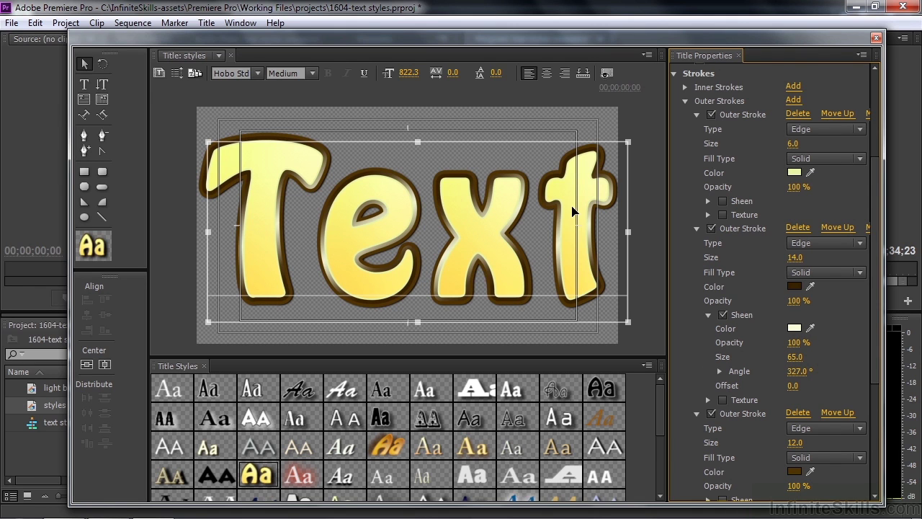
drag(208, 142, 130, 85)
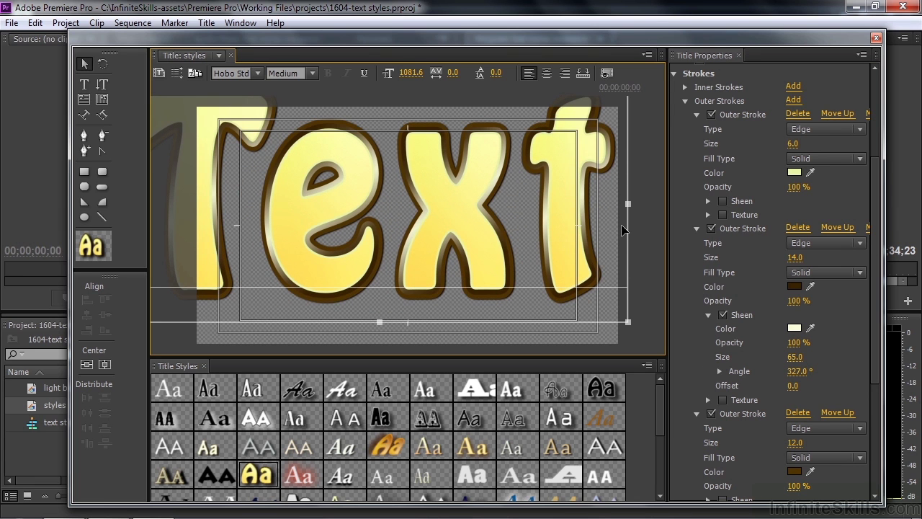
drag(631, 209, 566, 220)
drag(562, 333, 583, 353)
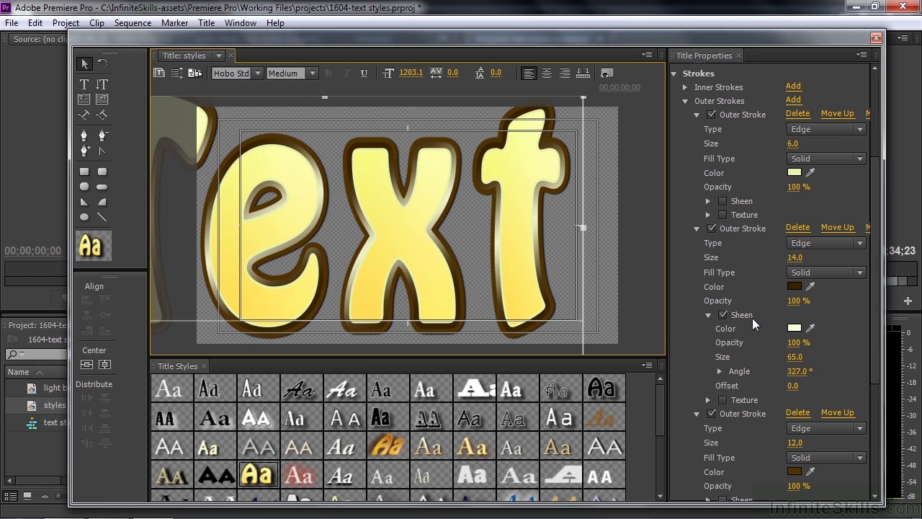
Widen the second outer stroke to 58 and set its sheen to size 30 at 346°
click(795, 257)
text(58)
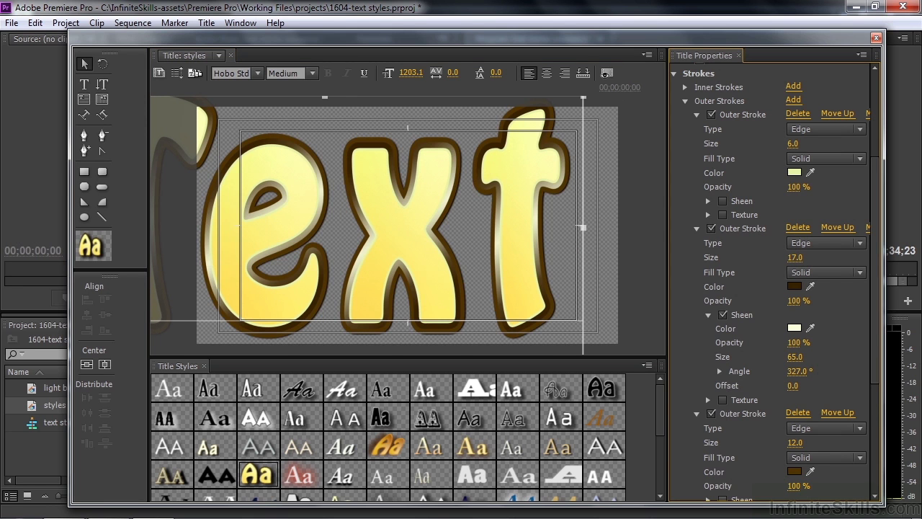
key(Return)
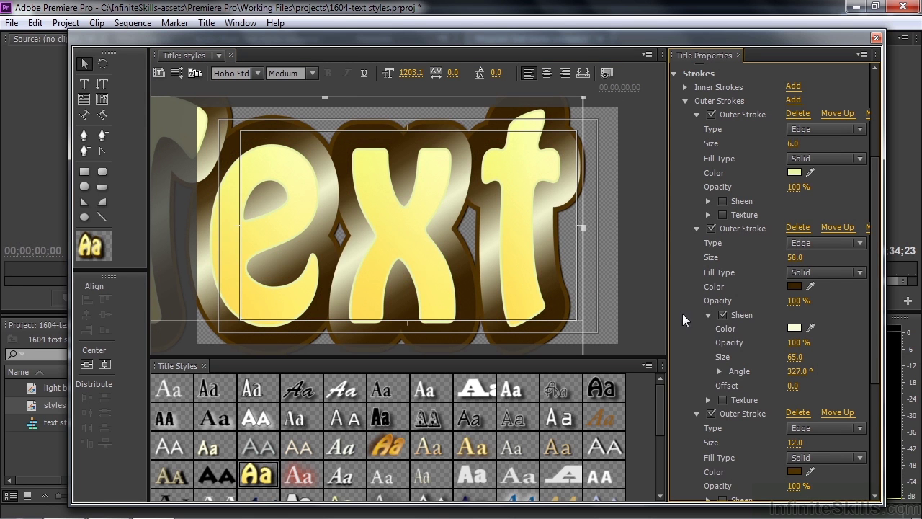
click(795, 357)
text(4)
key(Return)
mouse_move(793, 357)
mouse_down()
mouse_move(811, 357)
mouse_move(794, 358)
mouse_up()
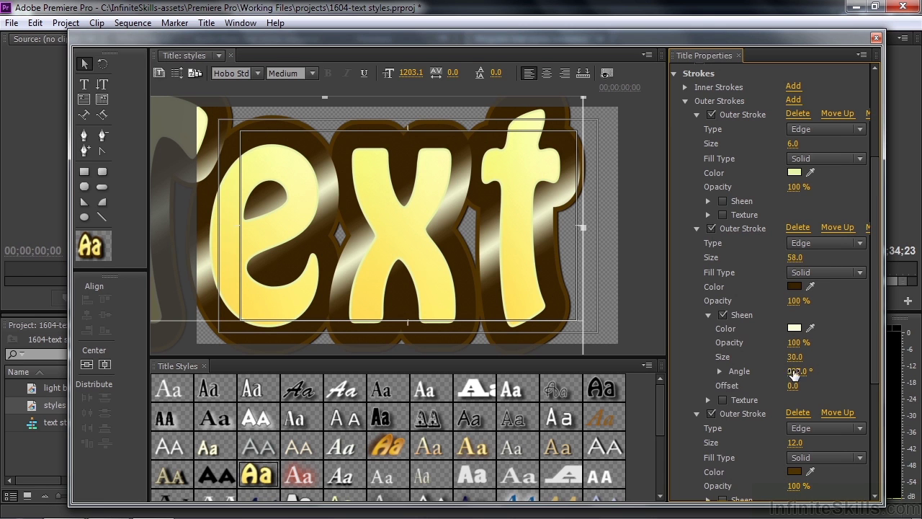
mouse_move(800, 370)
mouse_down()
mouse_move(831, 370)
mouse_move(805, 372)
mouse_up()
Color the stroke's sheen mint green (71D797) and move its offset to 25
click(795, 328)
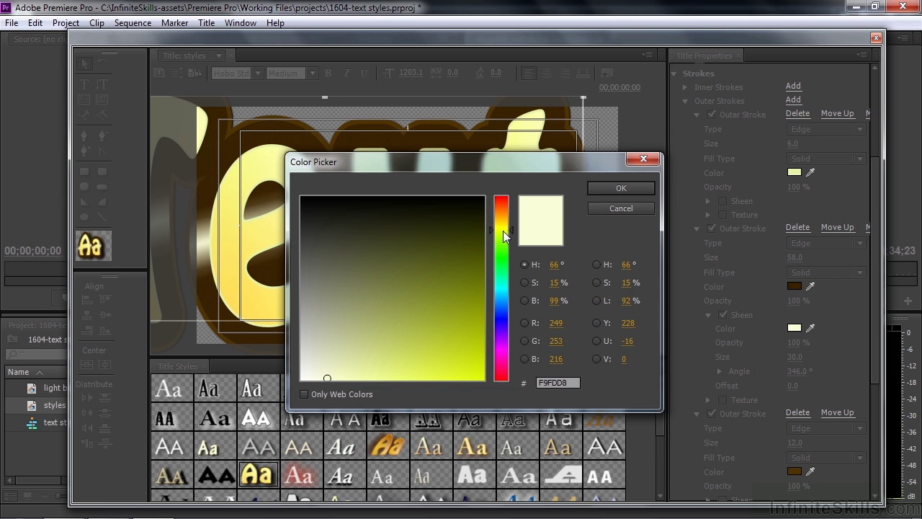
drag(503, 230, 497, 268)
click(388, 351)
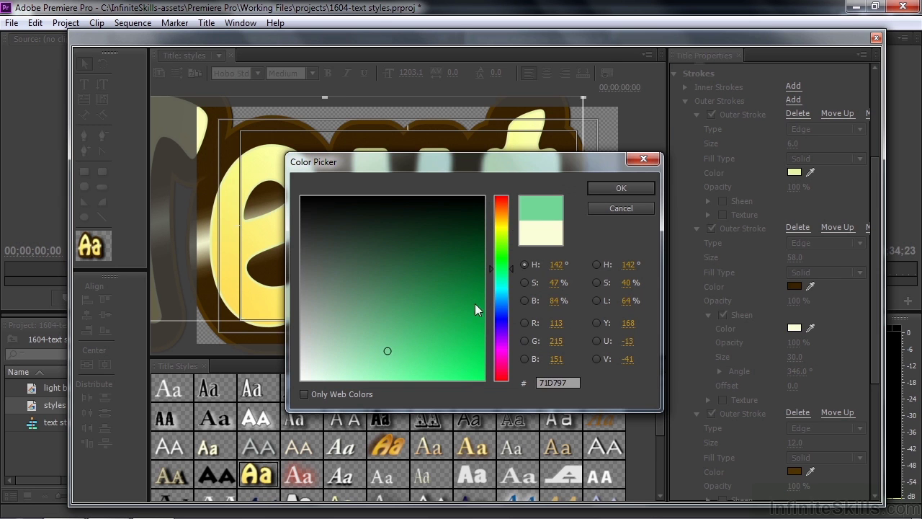
click(621, 188)
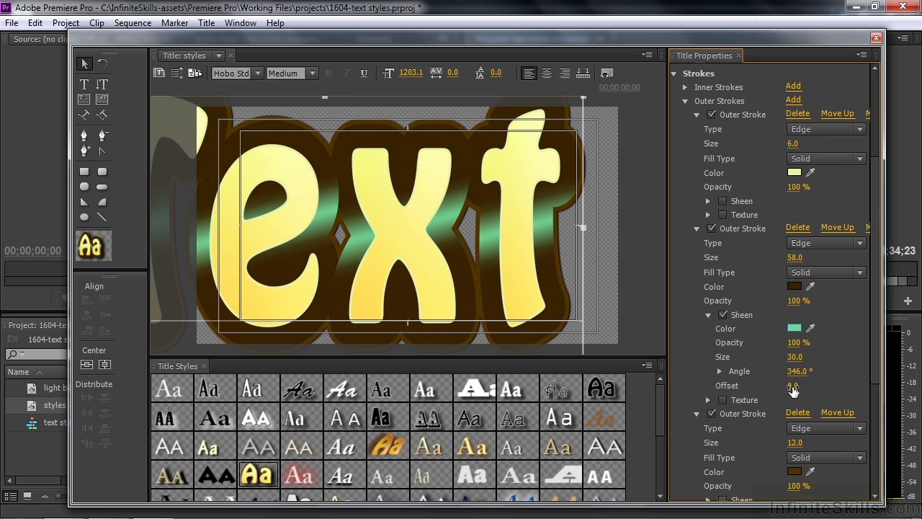
mouse_move(793, 385)
mouse_down()
mouse_move(810, 385)
mouse_move(774, 385)
mouse_move(804, 386)
mouse_move(794, 387)
mouse_up()
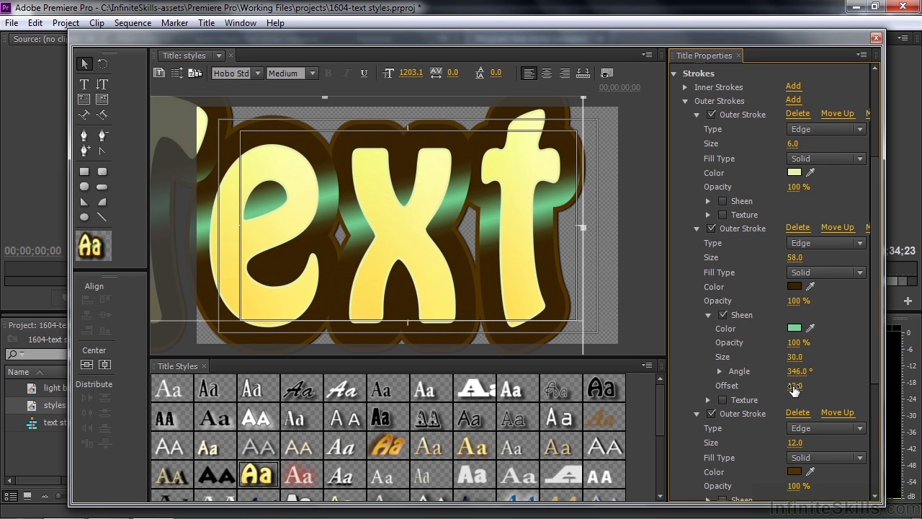
Scale the font size of 'Text' down from 1203.1 to 986.1
click(697, 228)
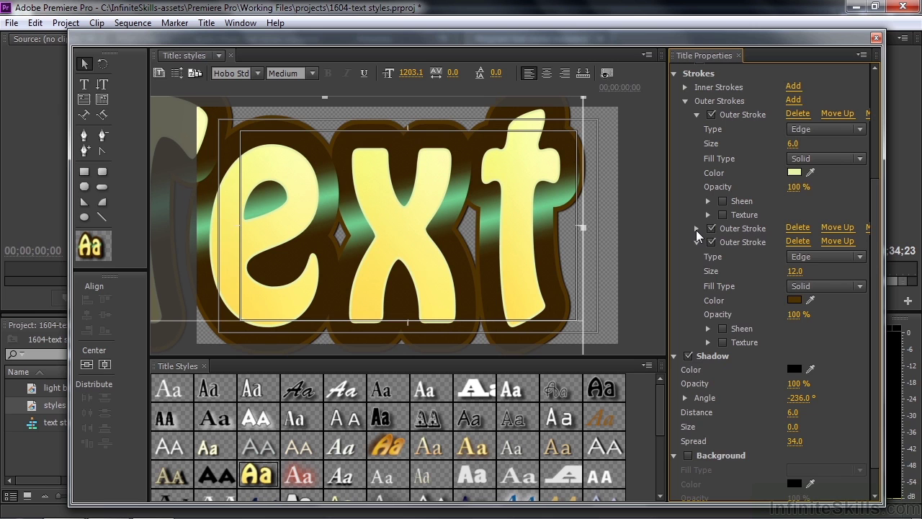
click(687, 101)
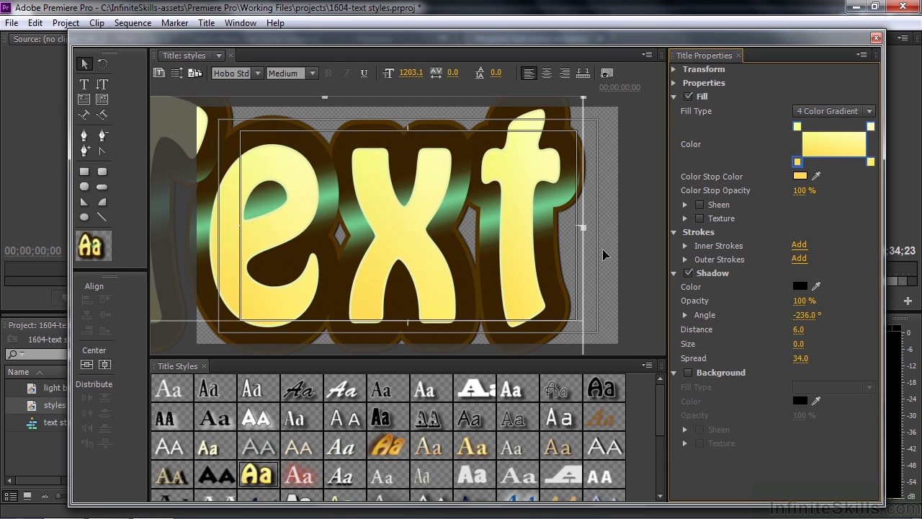
click(673, 83)
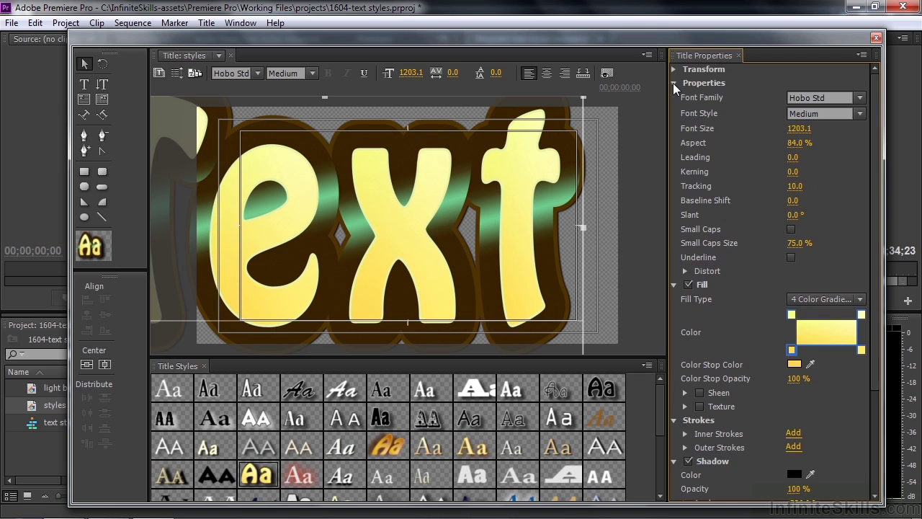
drag(796, 132, 699, 132)
click(674, 83)
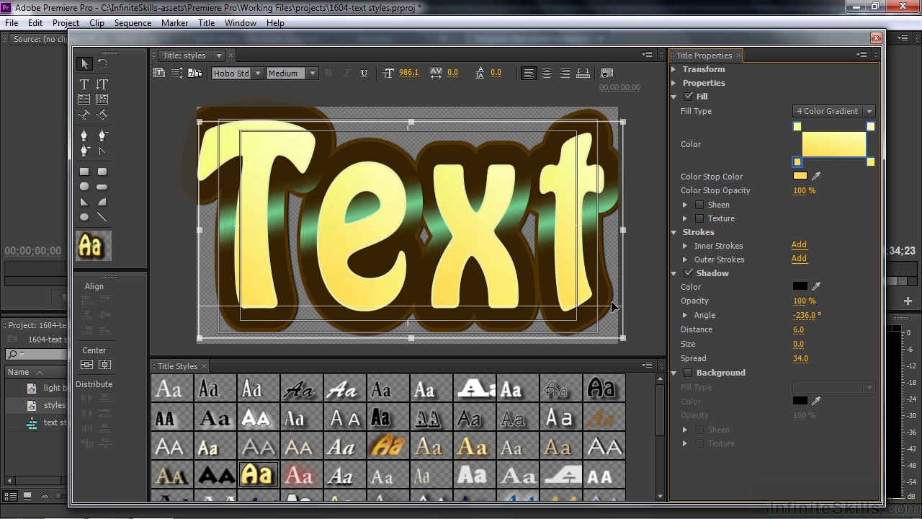
Set the drop shadow to distance 25, opacity 76%, spread 100, size 25, colored blue
click(690, 273)
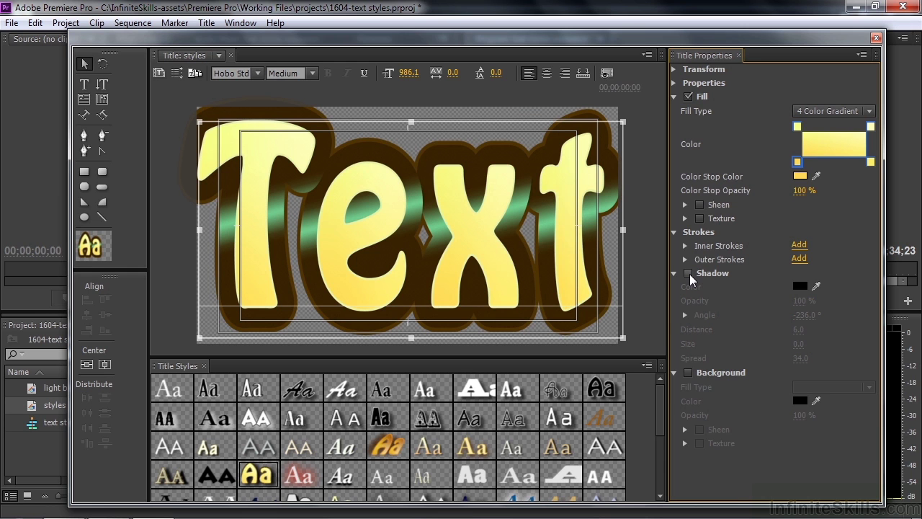
click(690, 274)
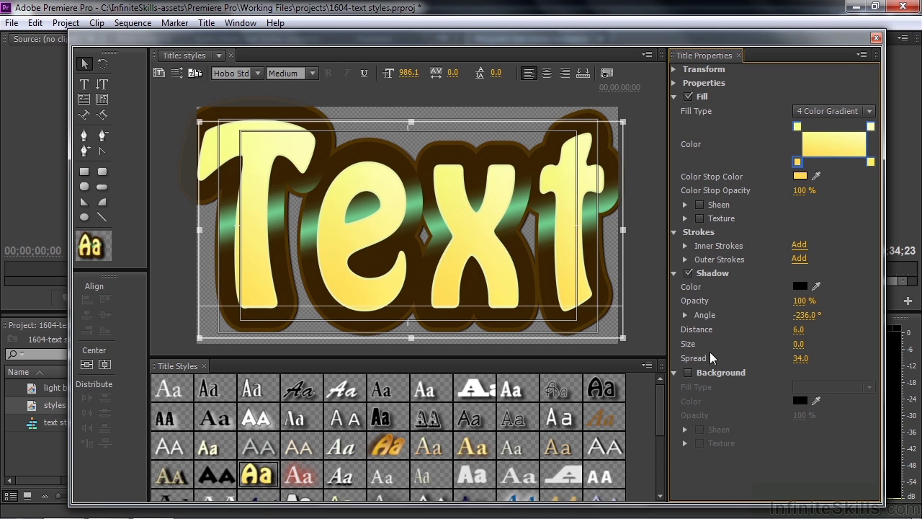
mouse_move(799, 329)
mouse_down()
mouse_move(811, 329)
mouse_move(802, 325)
mouse_up()
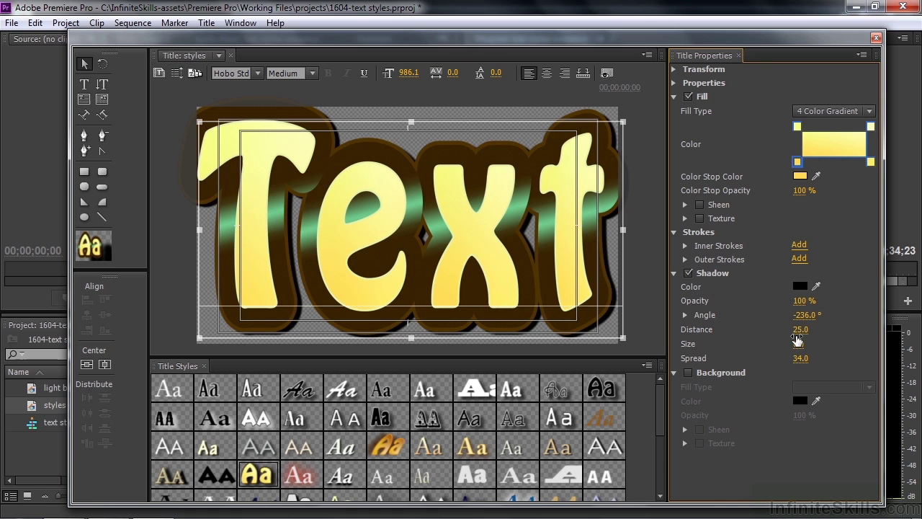
drag(806, 301, 761, 334)
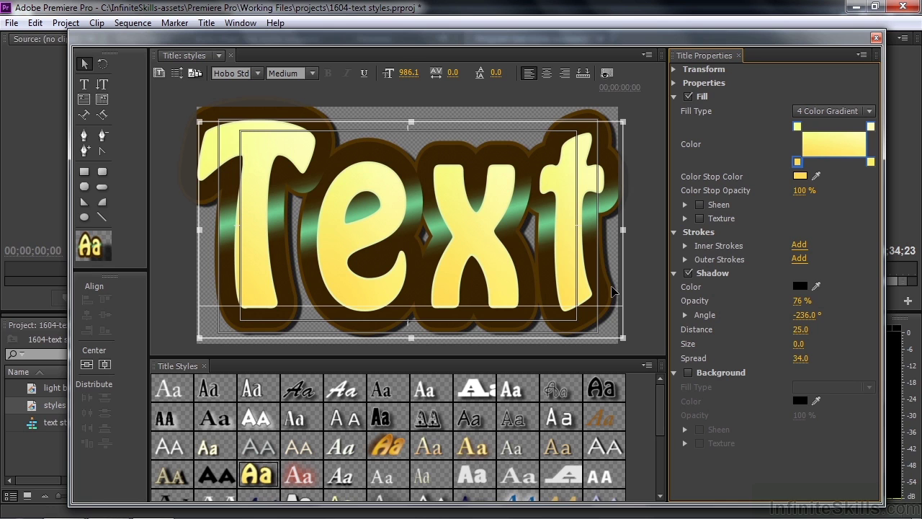
drag(801, 358, 850, 358)
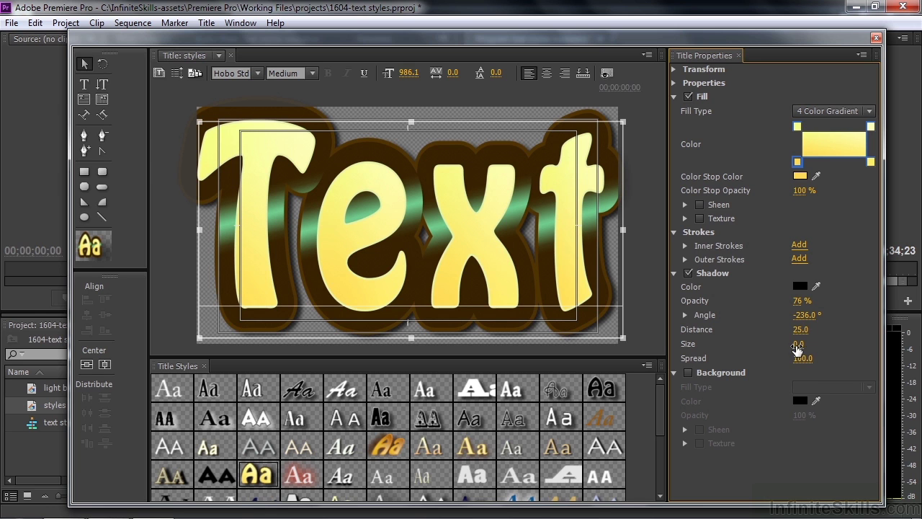
drag(798, 344, 816, 344)
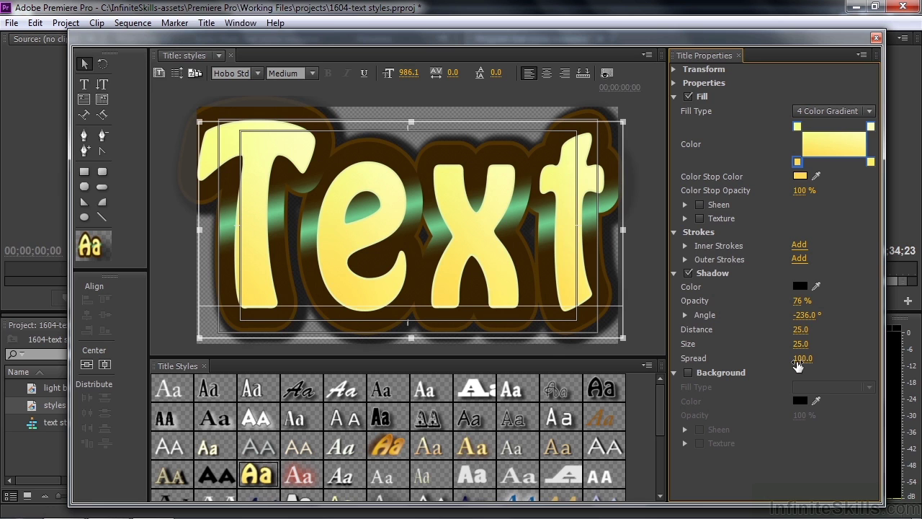
click(801, 286)
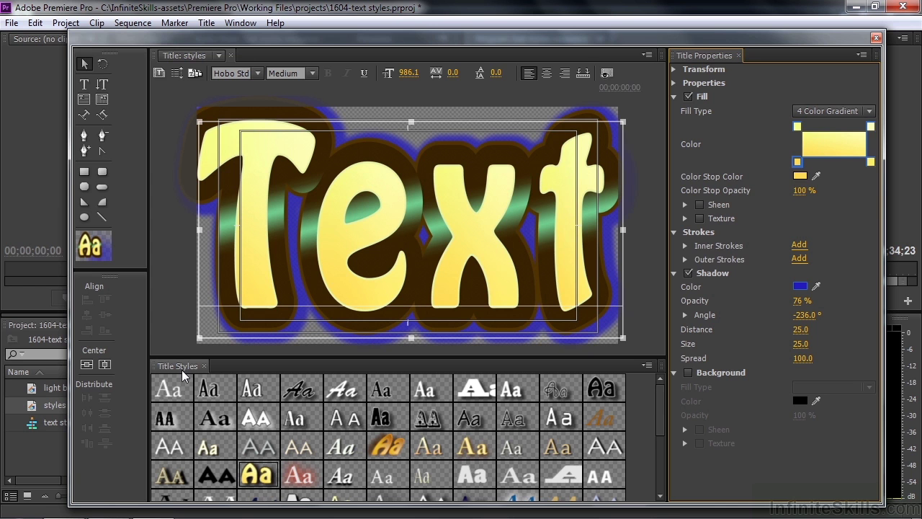
Save the current look as a new custom title style with a chosen name
click(647, 368)
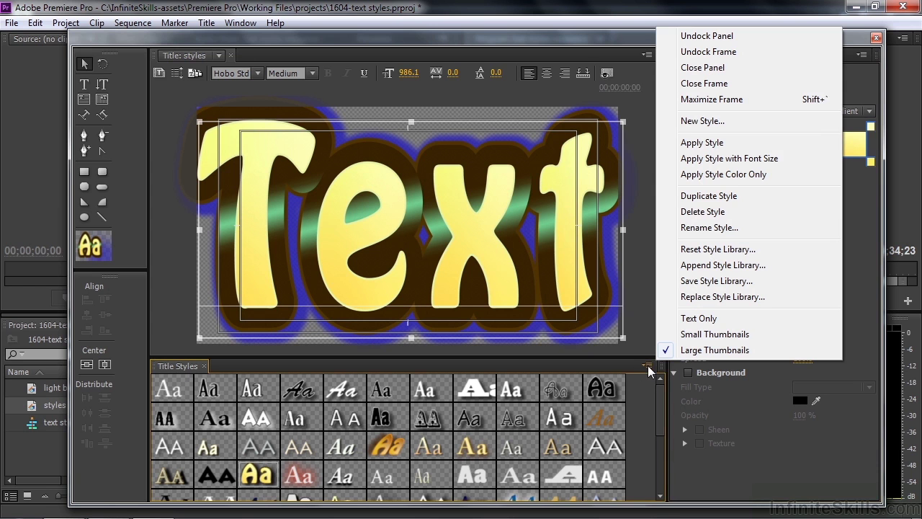
click(703, 121)
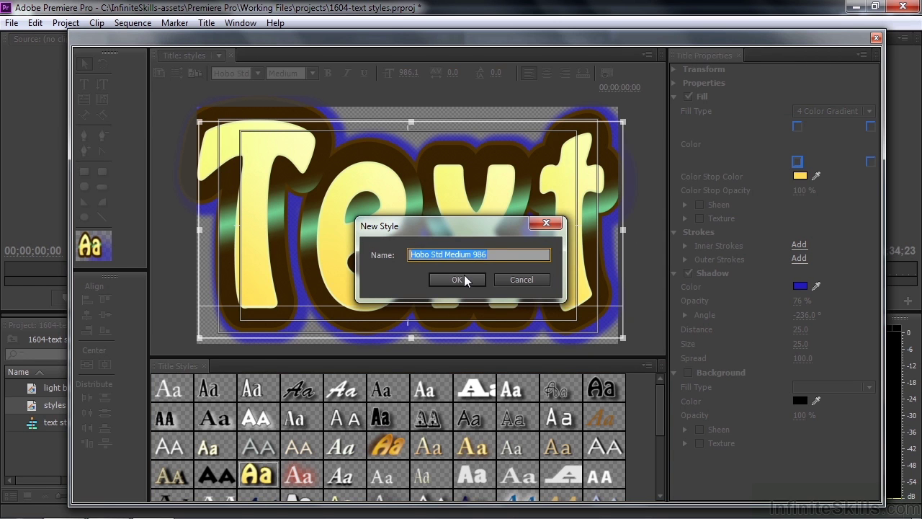
text(Jeff's new style)
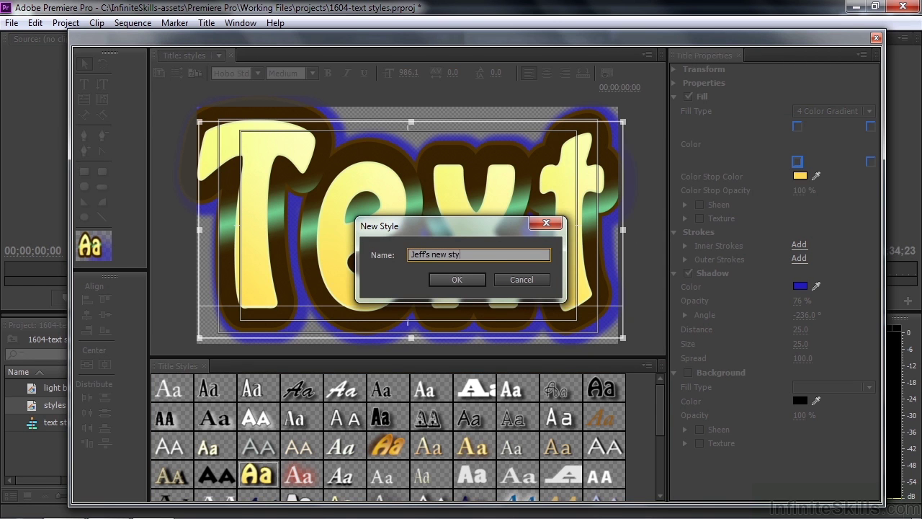
click(457, 280)
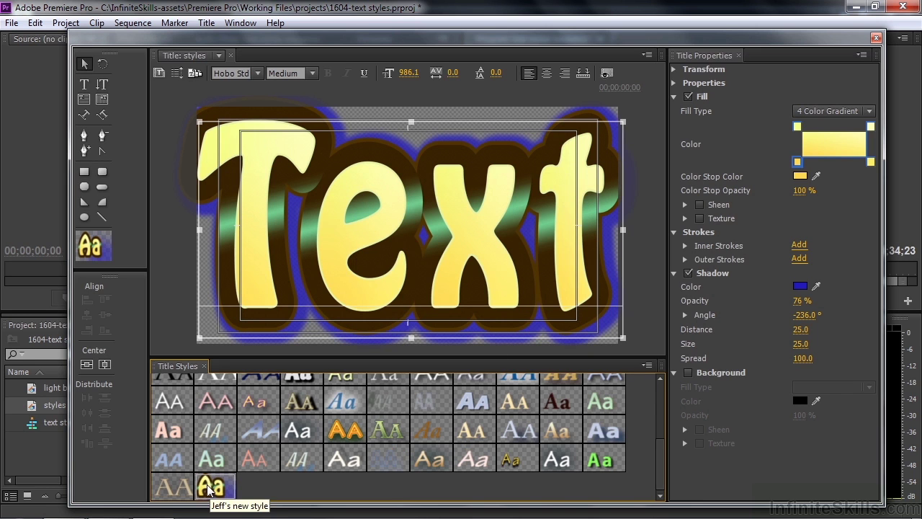
Try bronze bevel, the new custom and dark gold styles, ending on yellow Tekton Bold with purple outline
click(292, 405)
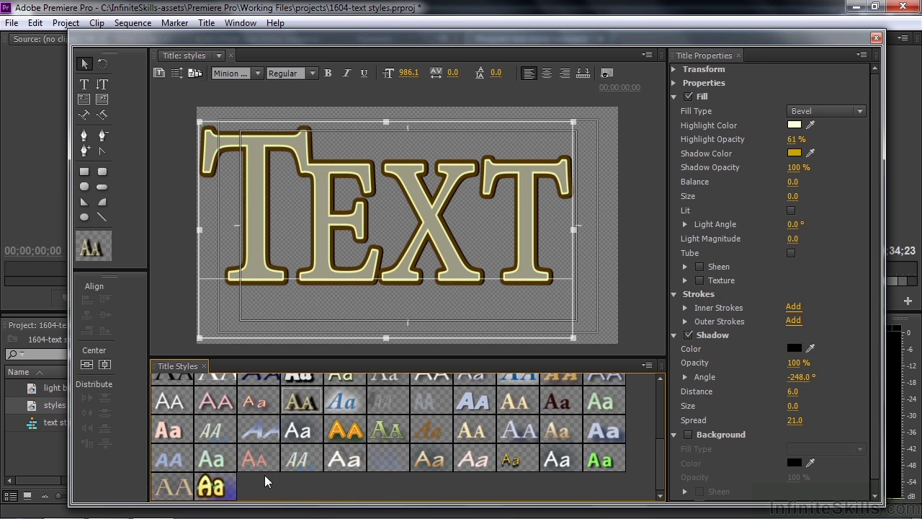
click(229, 488)
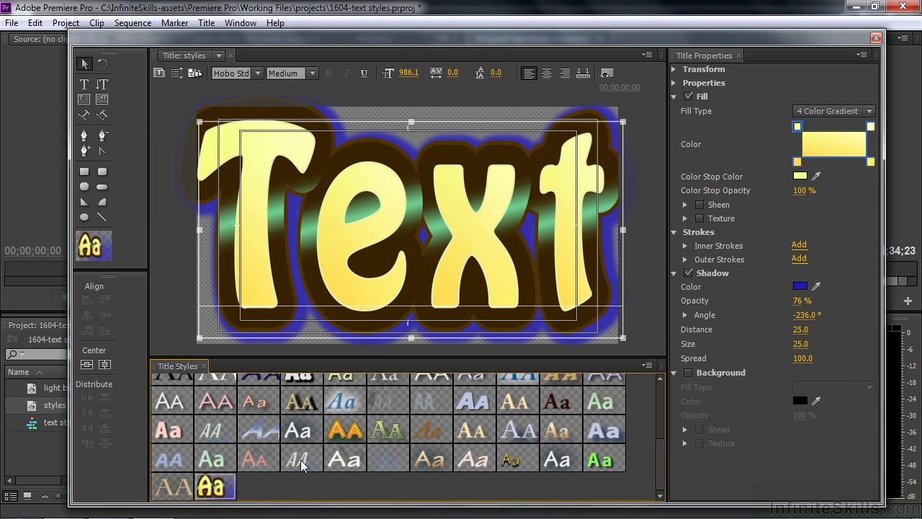
click(301, 408)
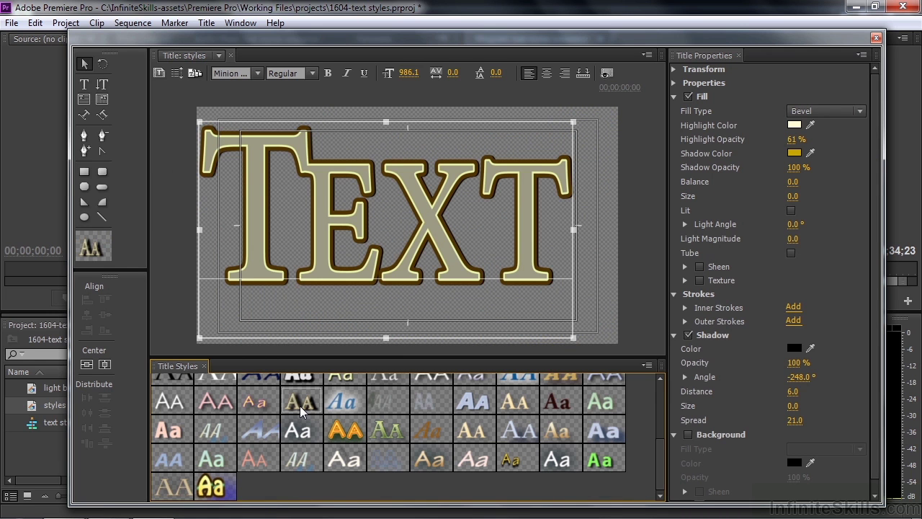
click(252, 404)
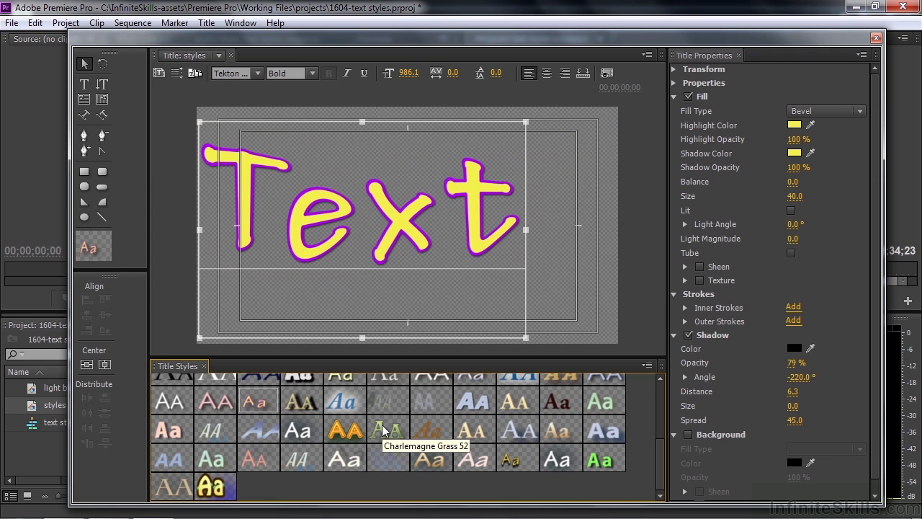